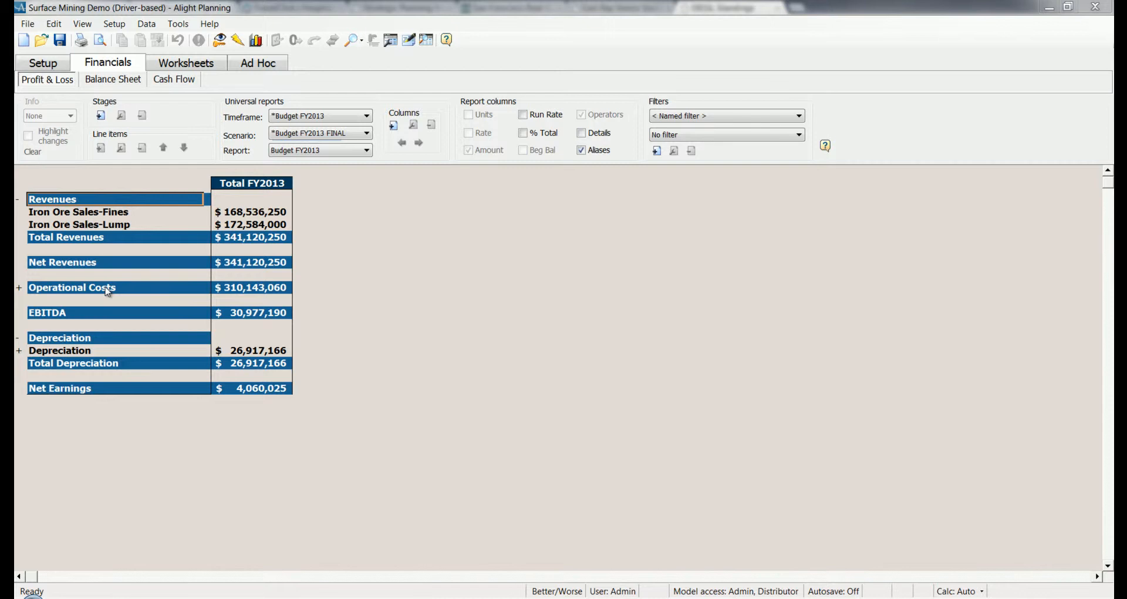
- Expand the Operational Costs stage and its Operational Costs group in the Profit & Loss report to examine the individual cost lines
double_click(107, 291)
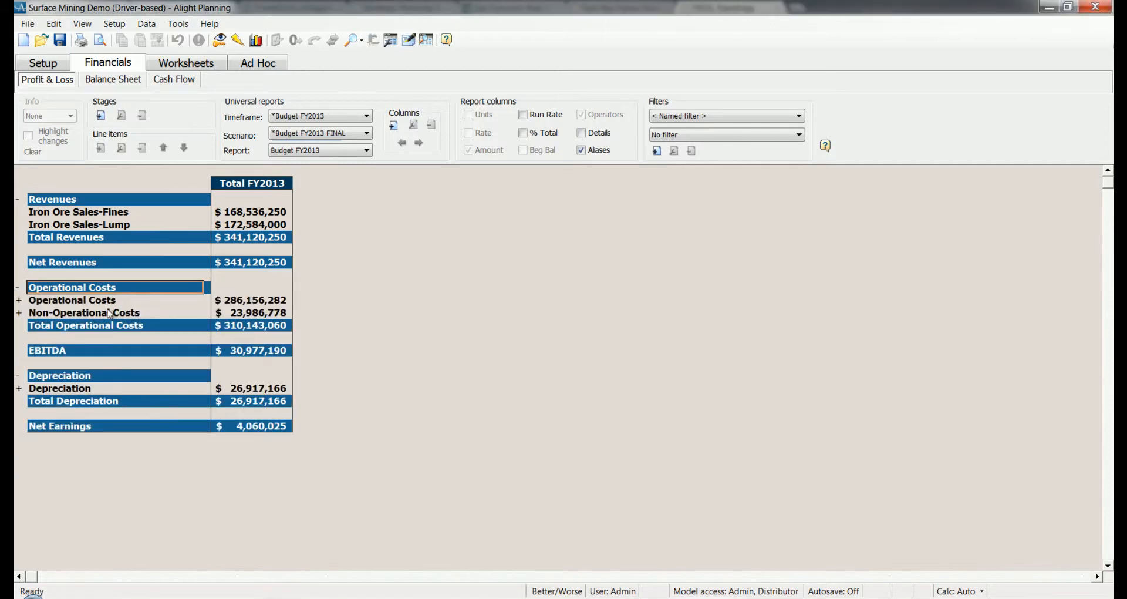
double_click(110, 302)
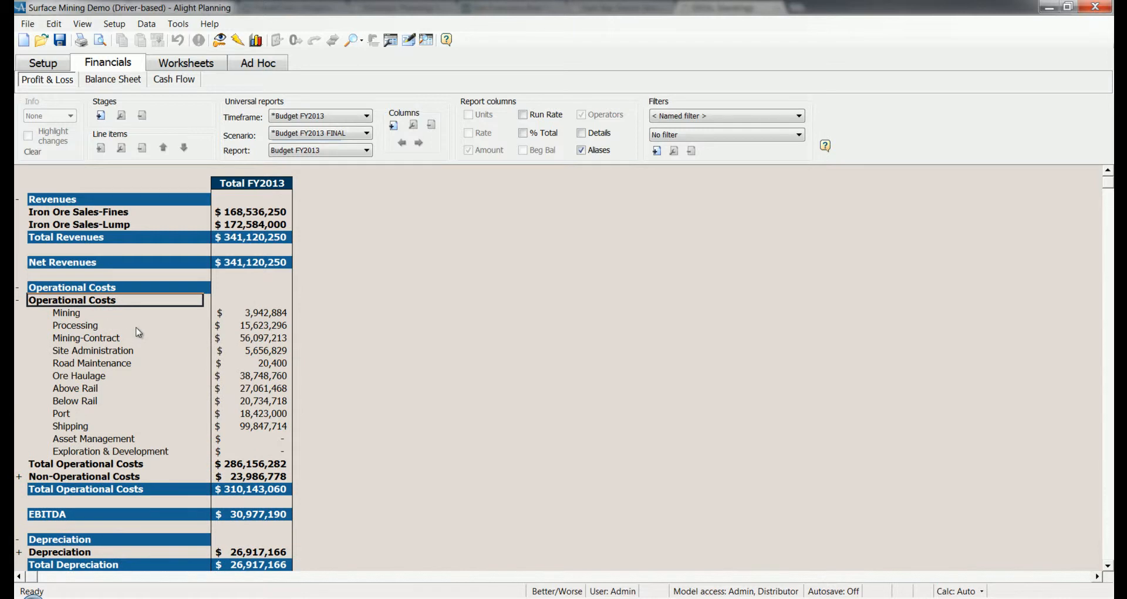
click(135, 328)
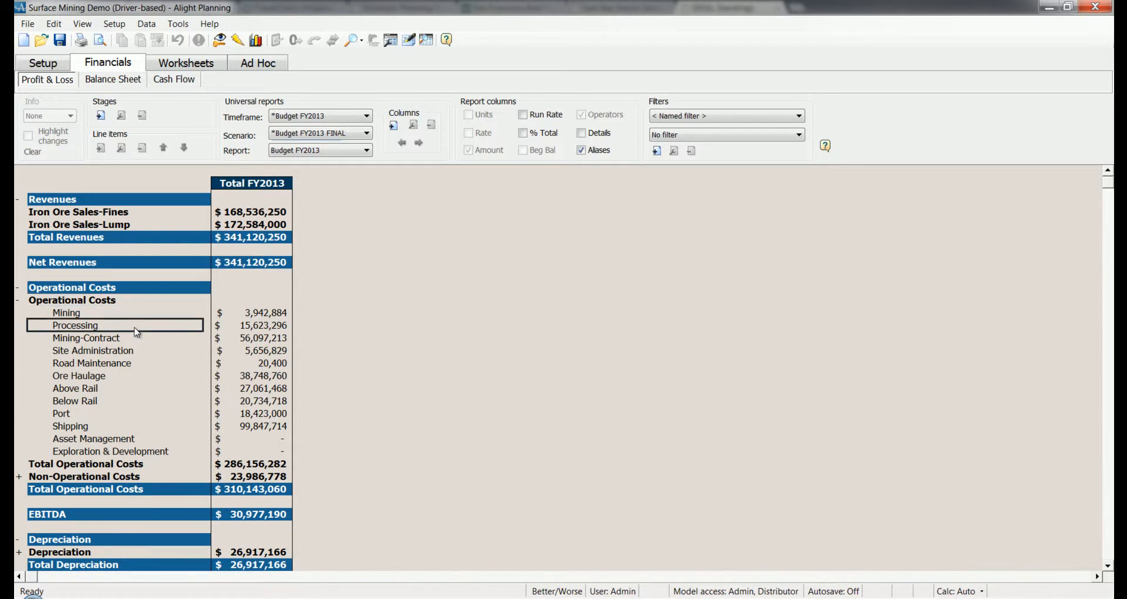
click(131, 365)
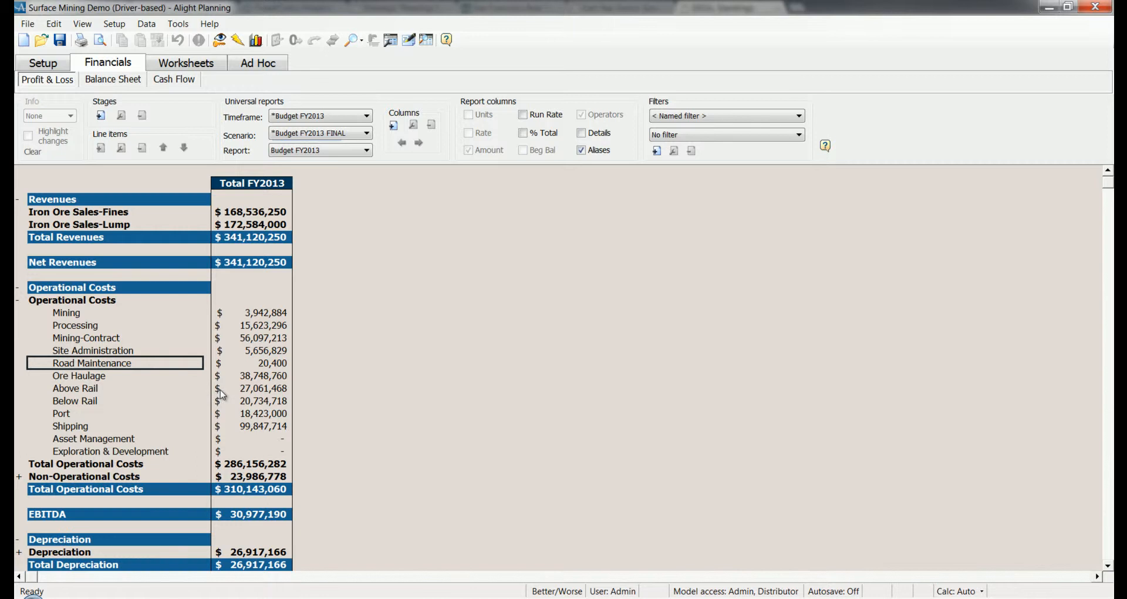
- View the monthly details of the Physicals group under Assumptions in the Connections worksheet
click(191, 66)
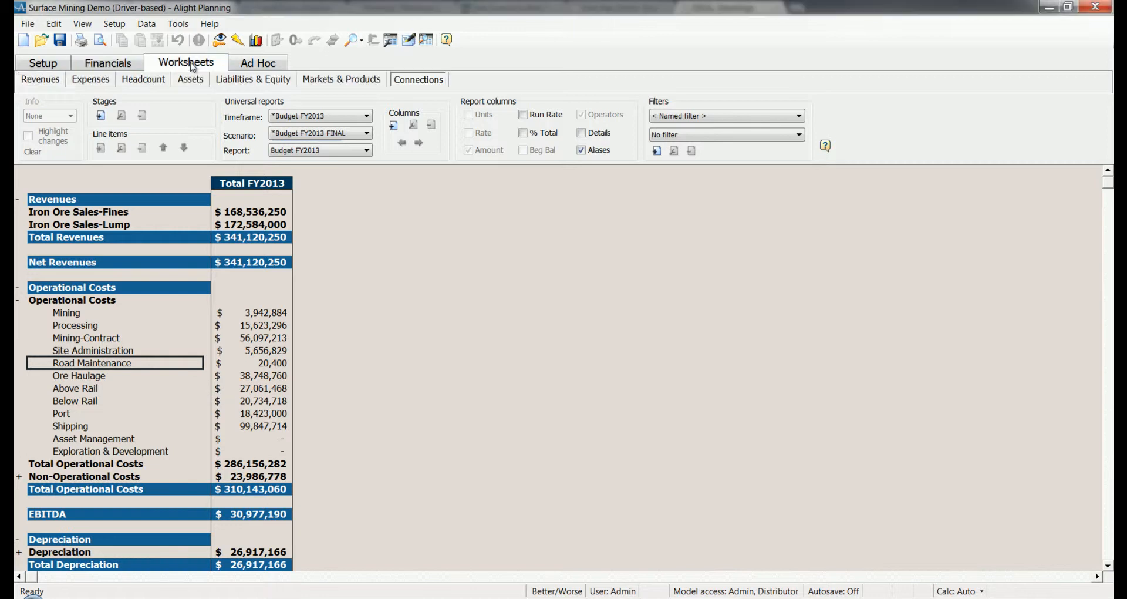
click(421, 83)
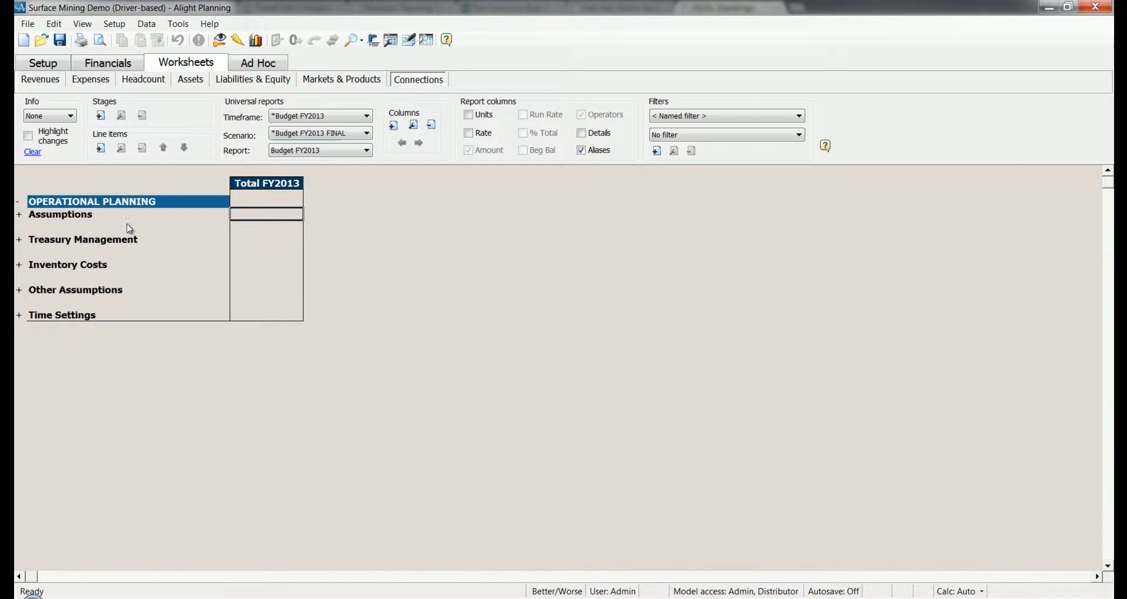
click(78, 213)
click(78, 214)
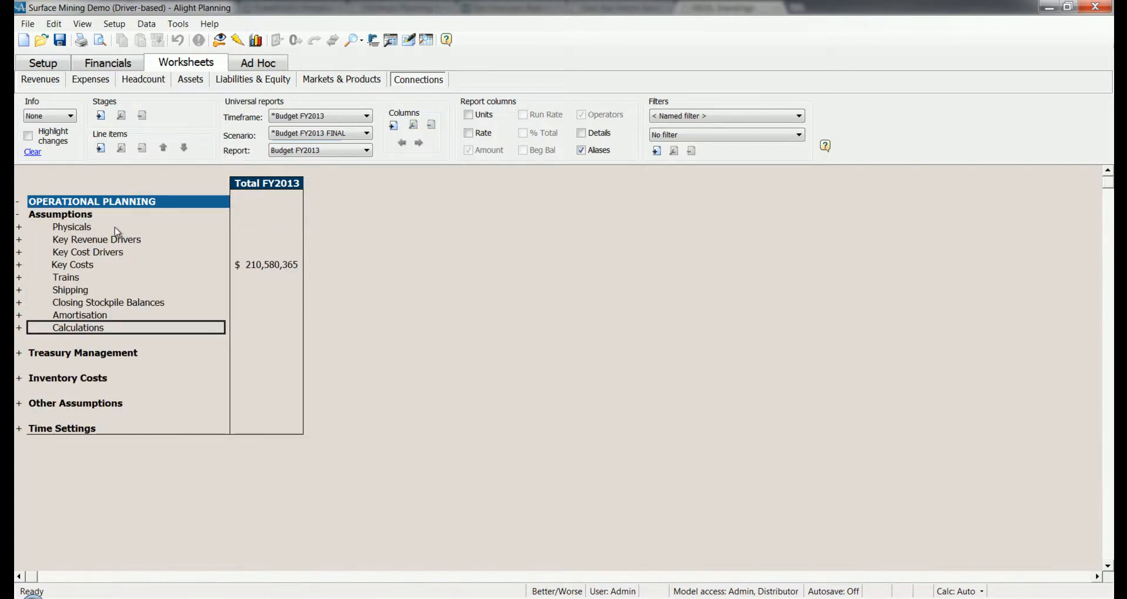
click(90, 229)
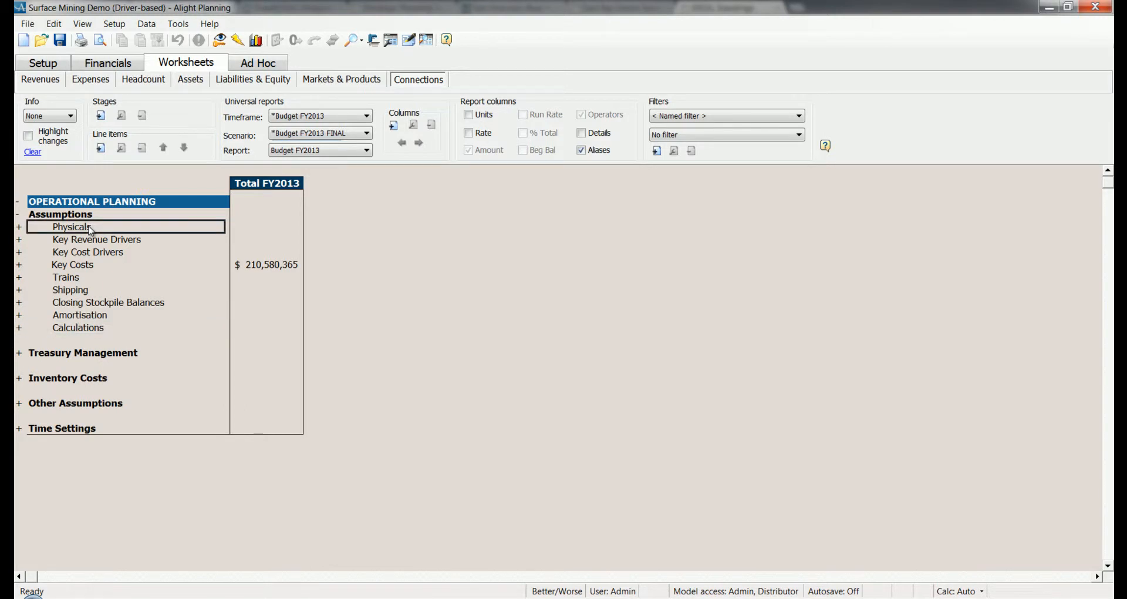
click(90, 229)
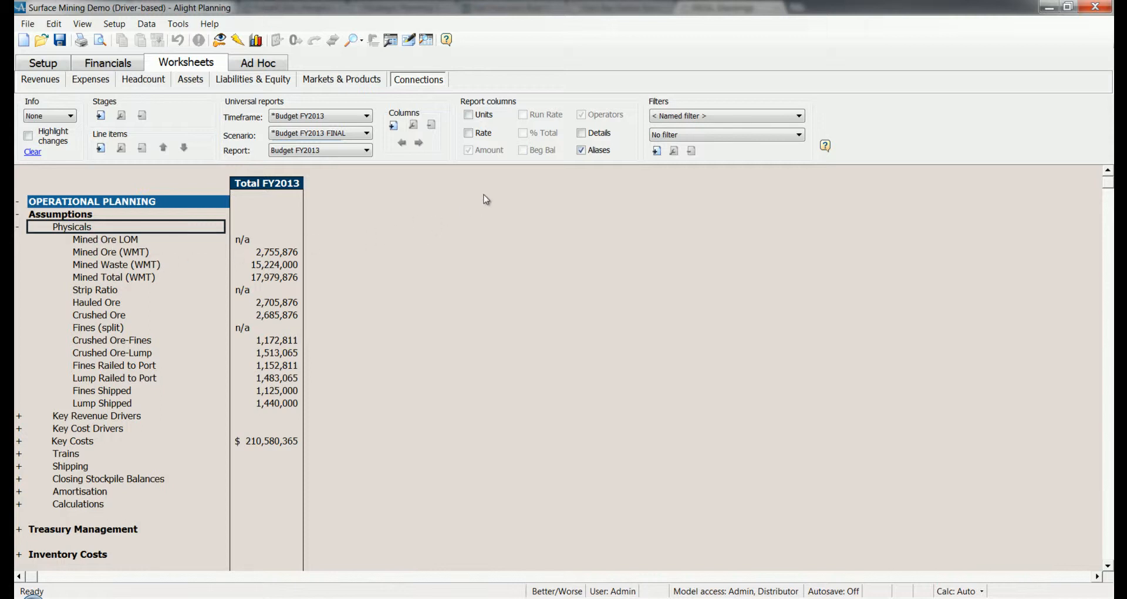
click(582, 132)
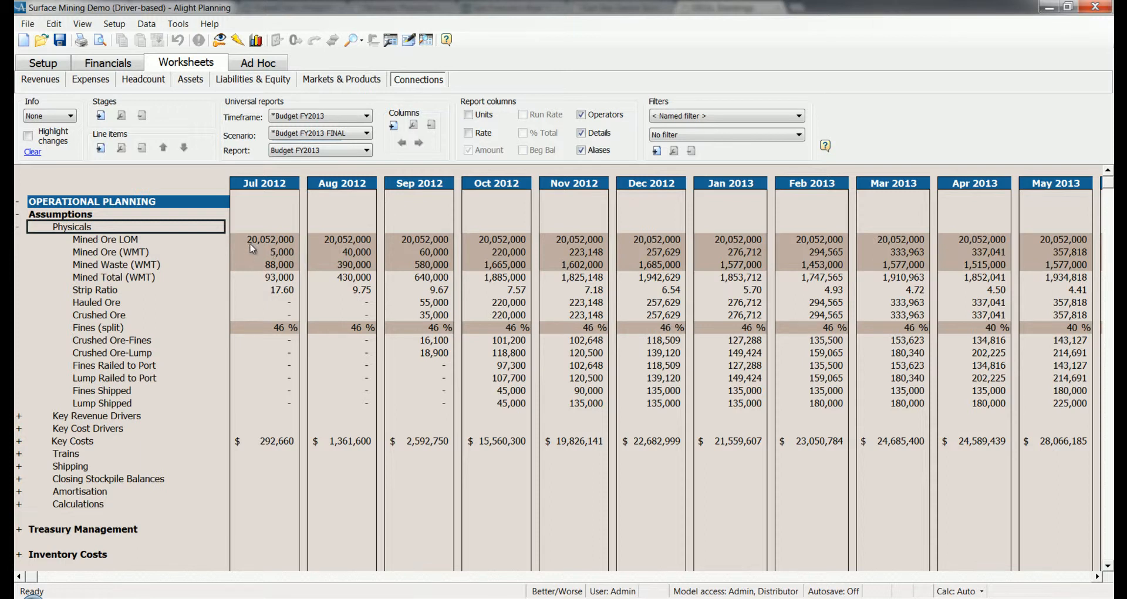
- Return to the Profit & Loss report, hide the monthly details and collapse the Operational Costs group
click(92, 63)
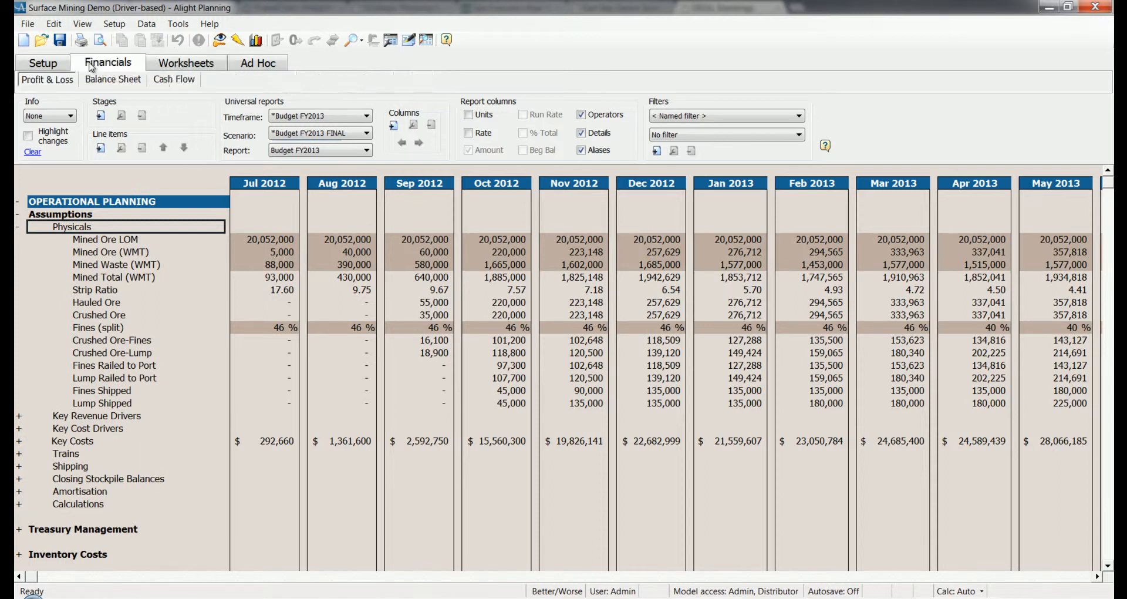
click(55, 79)
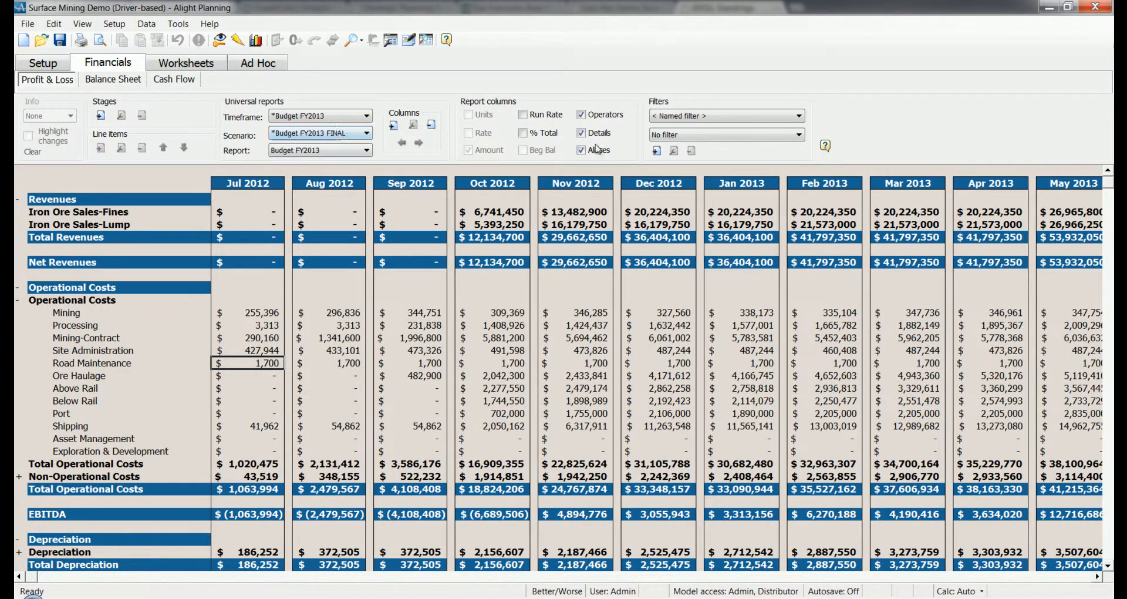
click(581, 133)
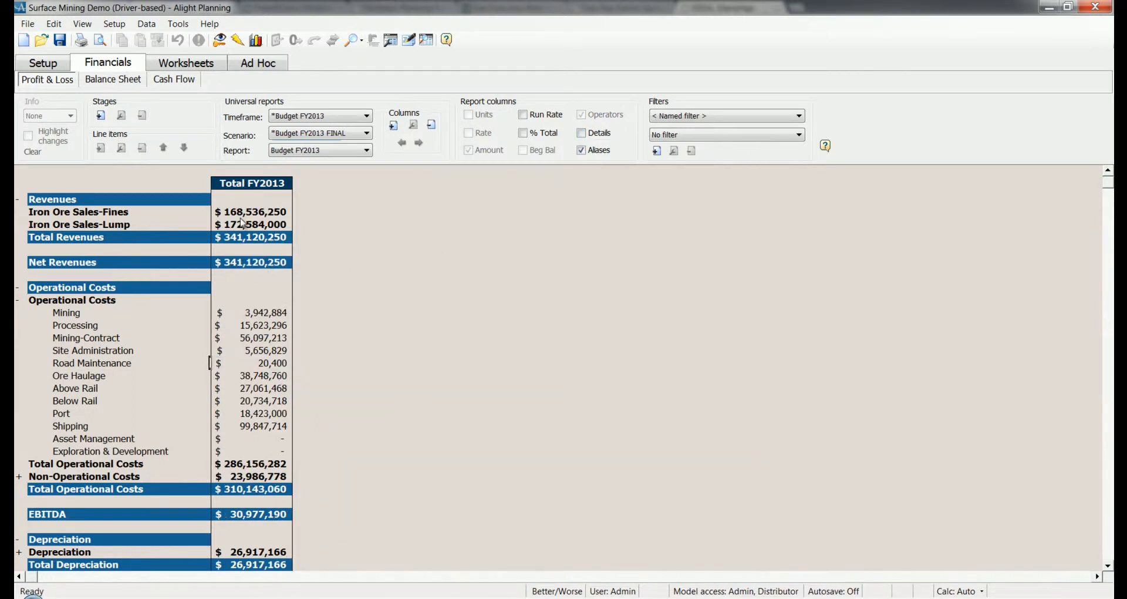
double_click(94, 300)
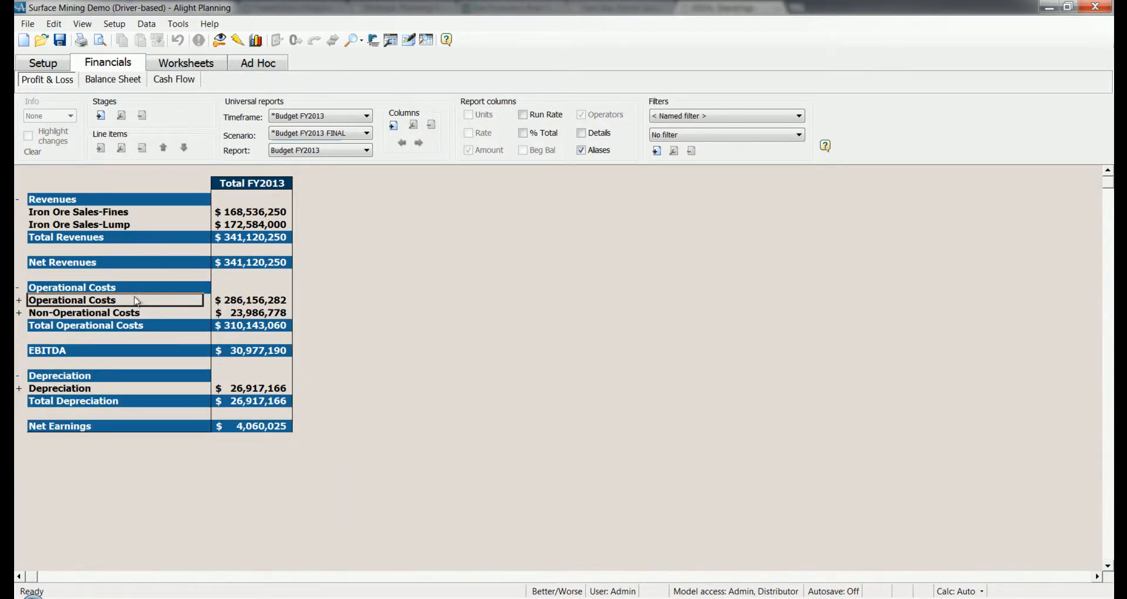
- Show an enlarged Key Measures area below the Profit & Loss report and set Mined Ore (WMT) for Oct 2012 to 320000
click(219, 39)
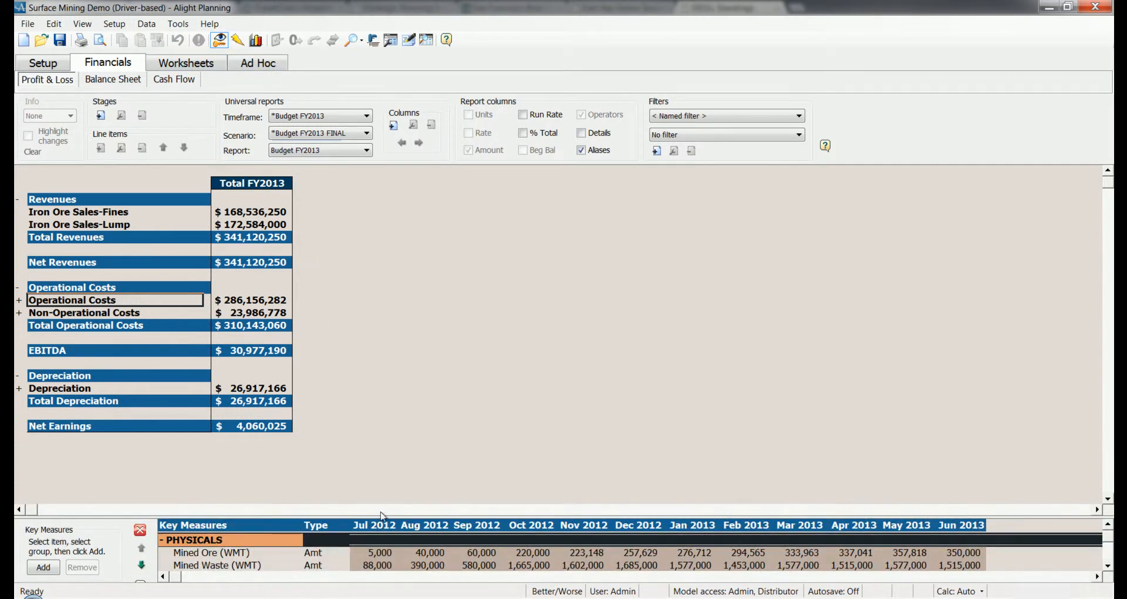
drag(383, 519, 387, 435)
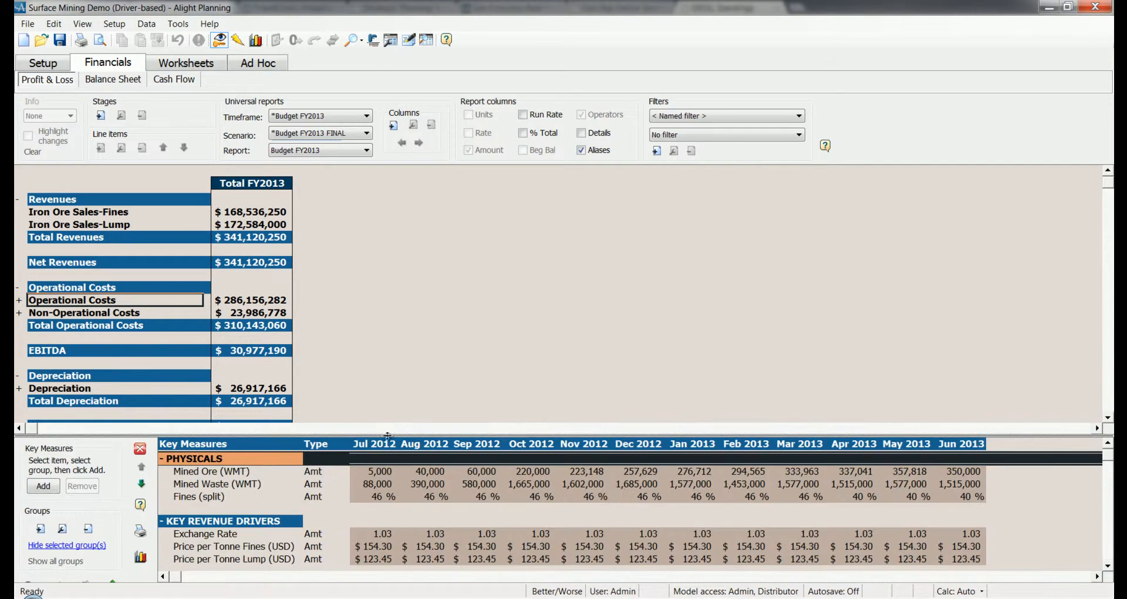
click(379, 474)
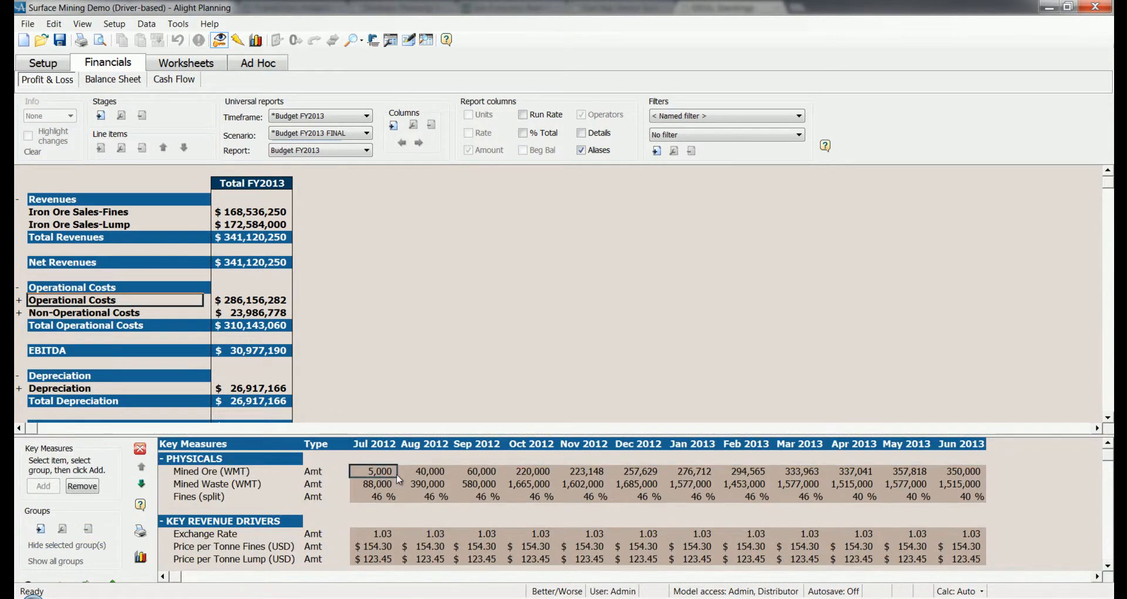
click(480, 473)
click(543, 473)
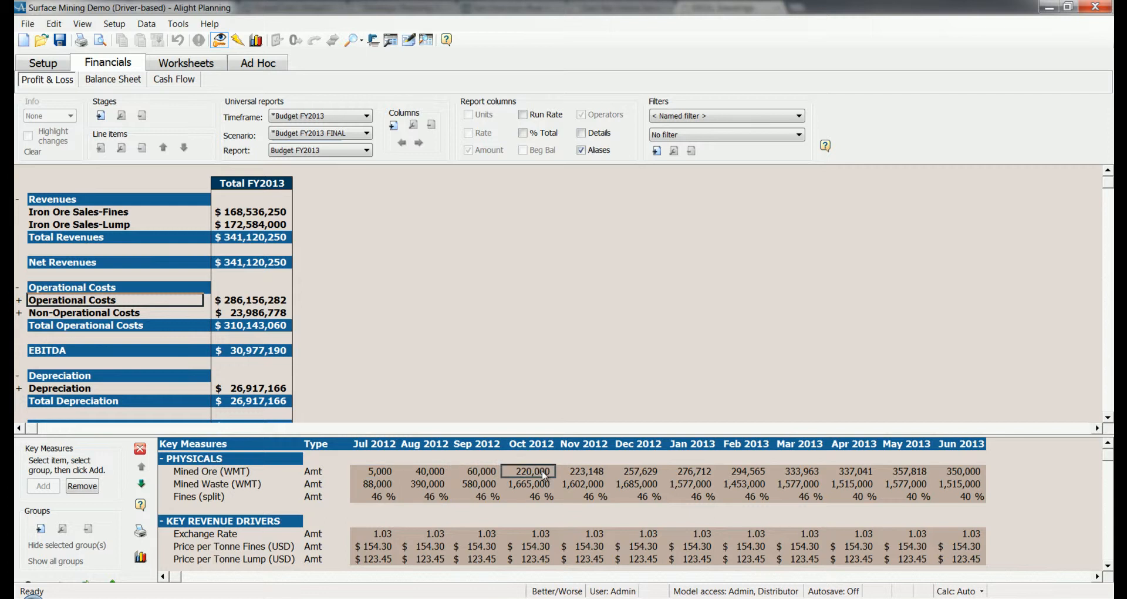
double_click(545, 475)
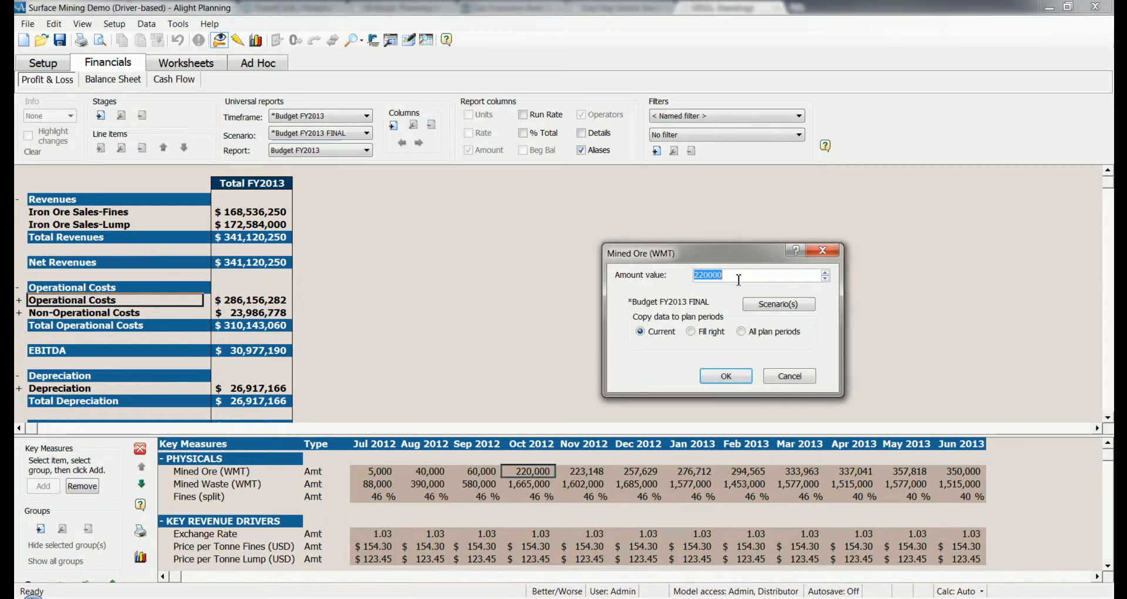
text(32000)
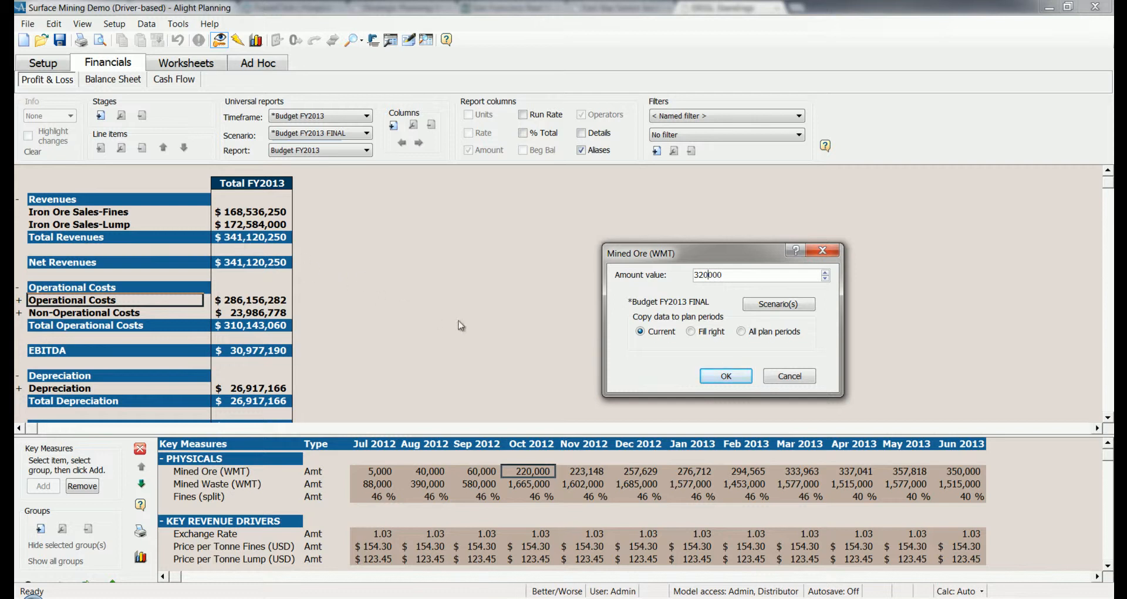
click(723, 377)
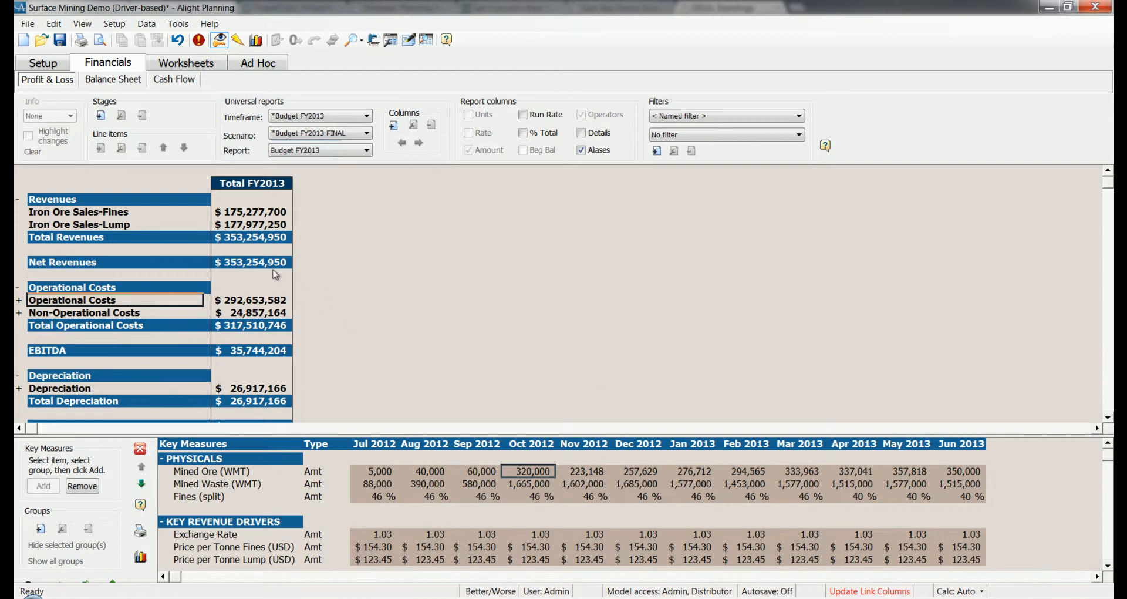
click(233, 235)
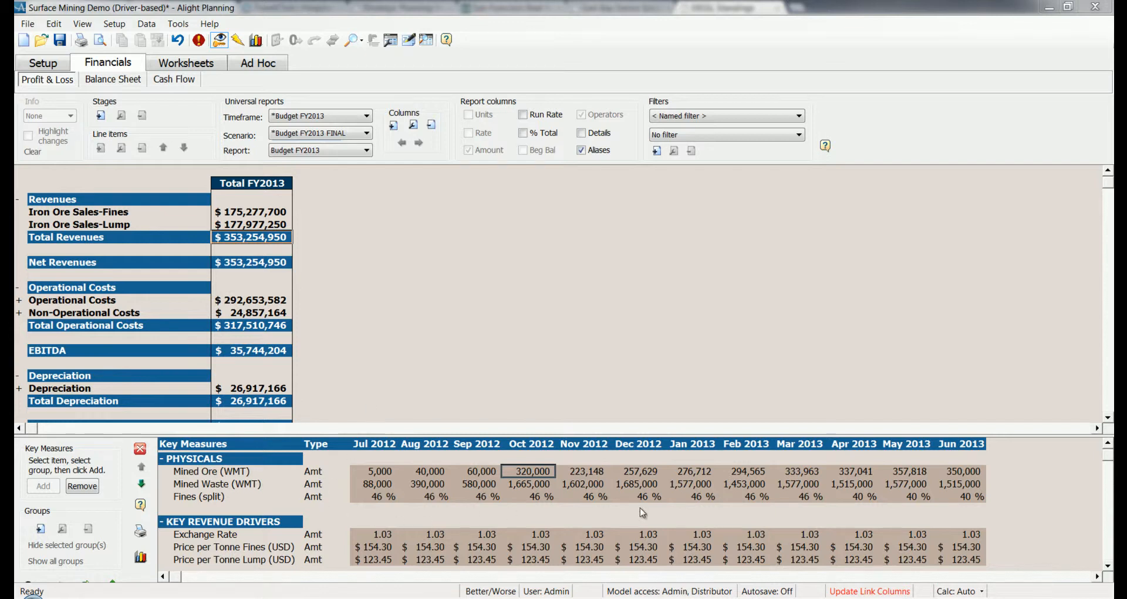
- Set the Exchange Rate key revenue driver to 1.06 from Jul 2012, filling right through the remaining plan periods
click(1107, 565)
click(1107, 565)
click(1107, 565)
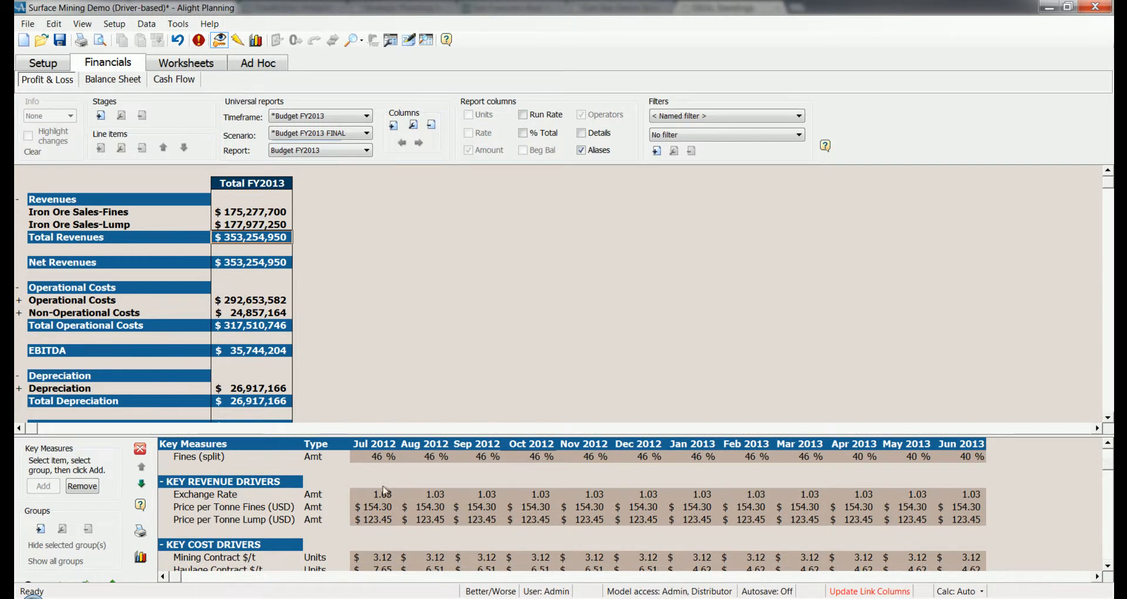
double_click(389, 496)
text(1.06)
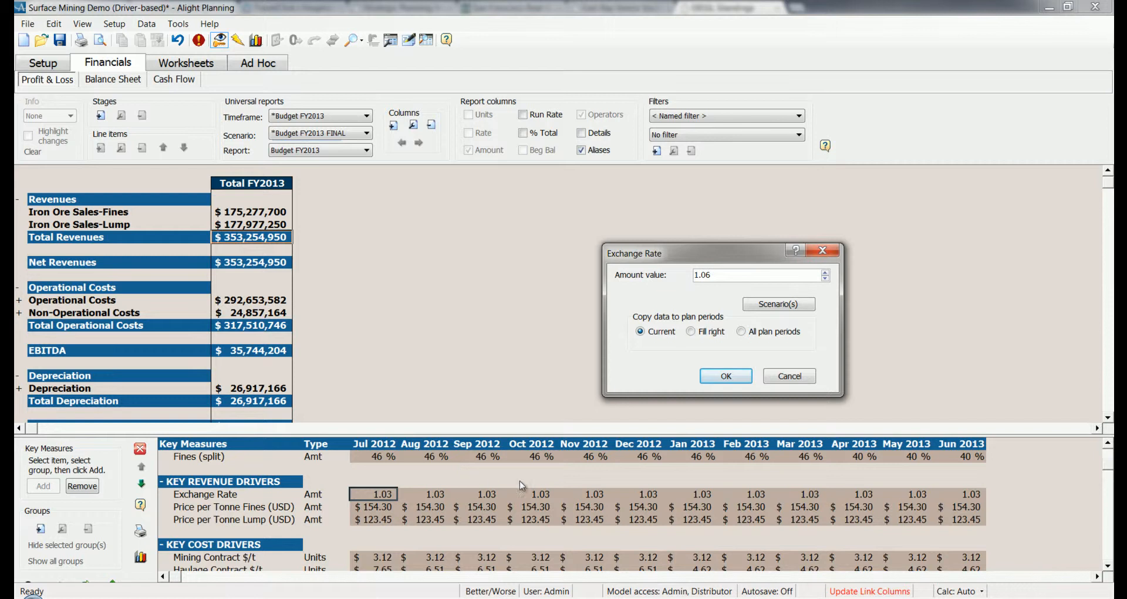
click(692, 333)
click(712, 376)
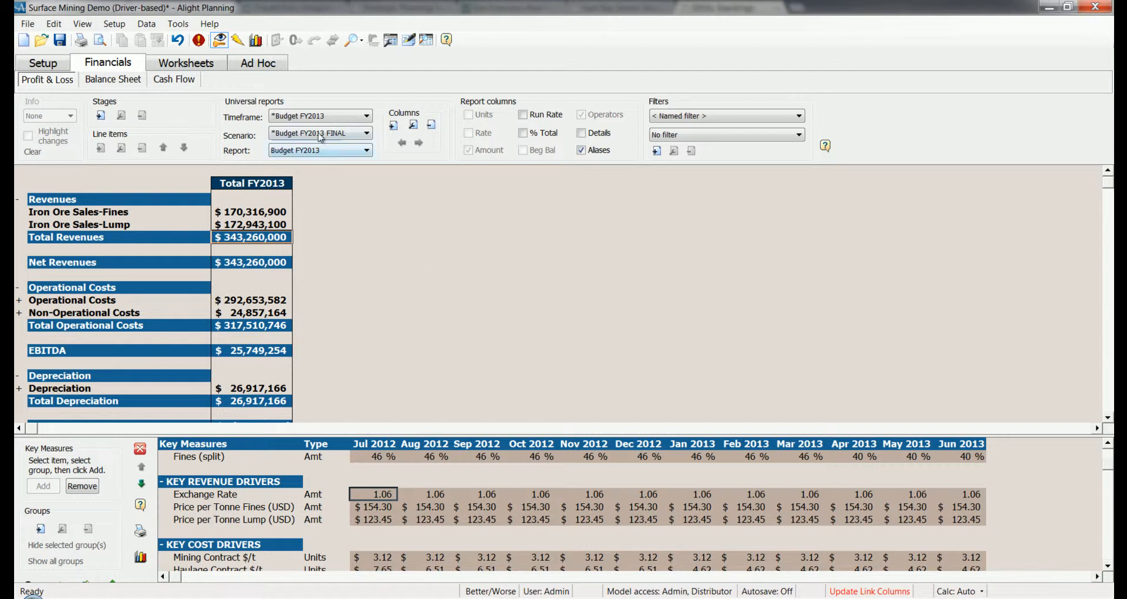
- Copy the Budget FY2013 FINAL scenario to a new scenario named Budget FY2013 v6
mouse_move(320, 136)
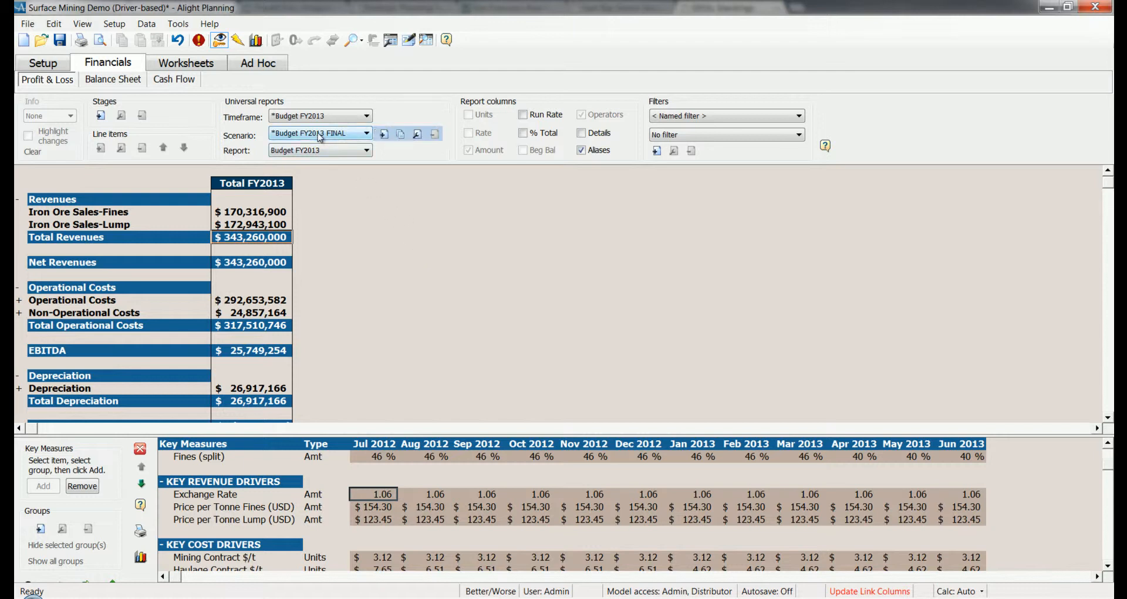
click(320, 134)
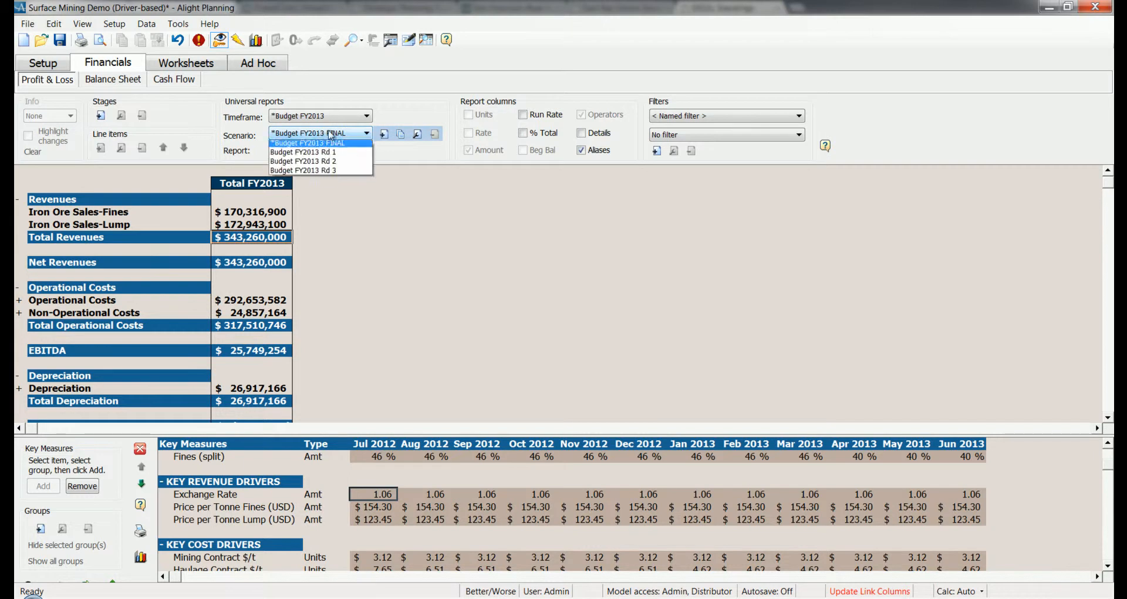
click(358, 134)
click(358, 134)
click(358, 135)
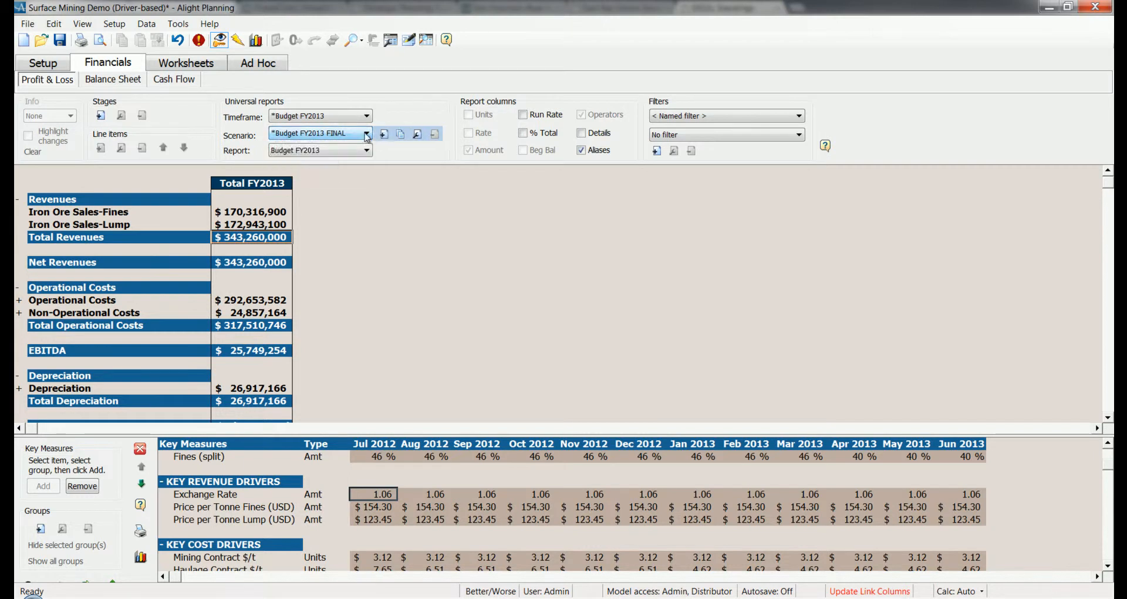
click(400, 136)
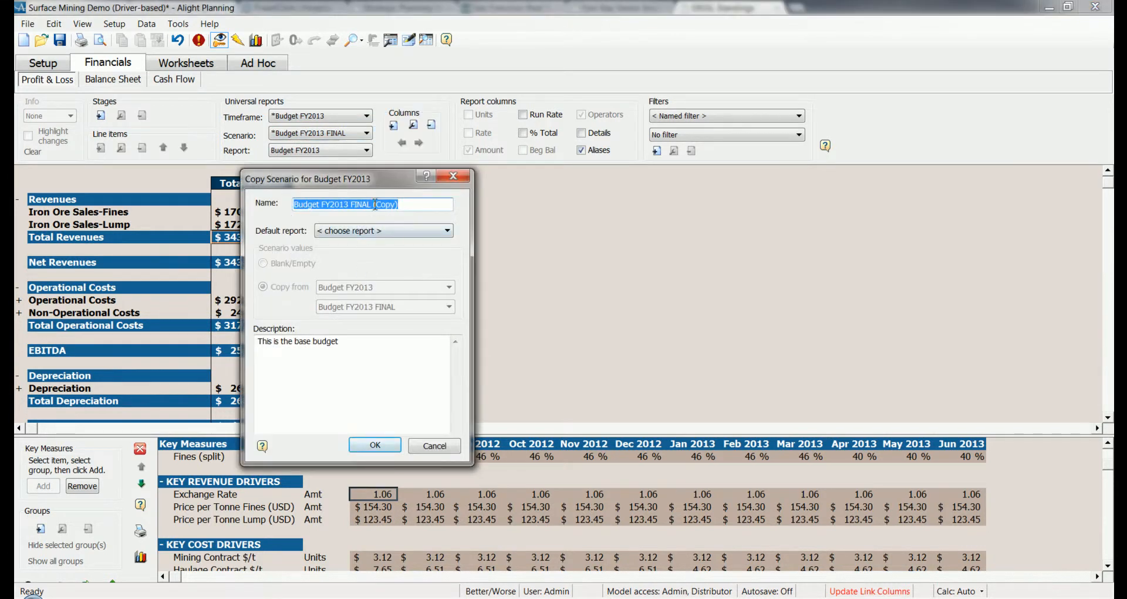
click(360, 203)
drag(360, 204, 402, 205)
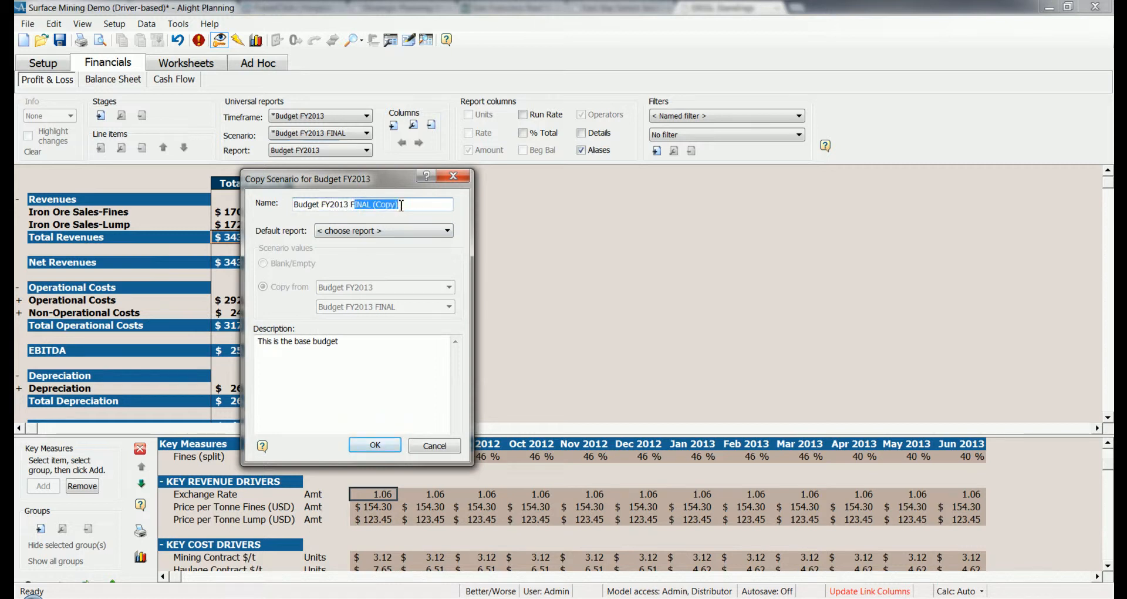
key(BackSpace)
key(BackSpace)
text(v6)
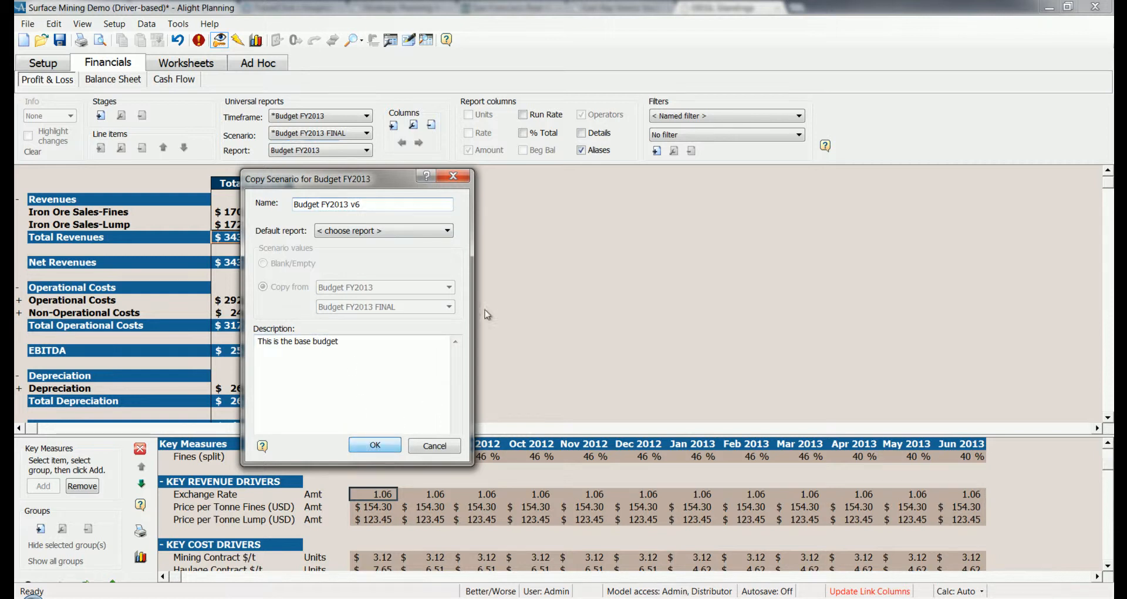
key(Return)
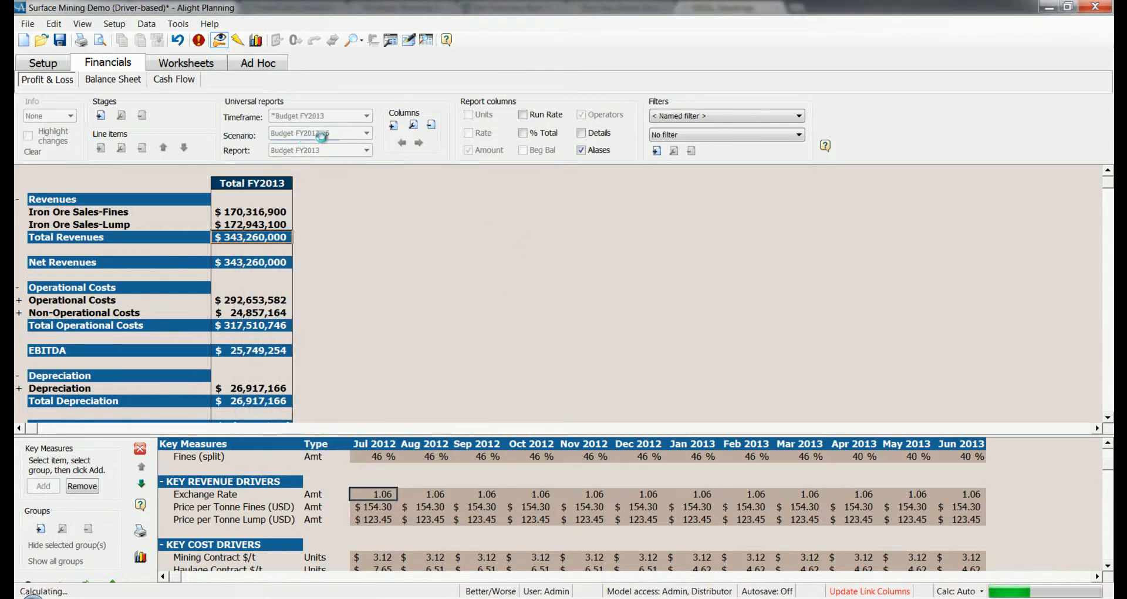
- Set the Exchange Rate in the v6 scenario to 1.03 from Jul 2012, filling right through the remaining plan periods
double_click(382, 496)
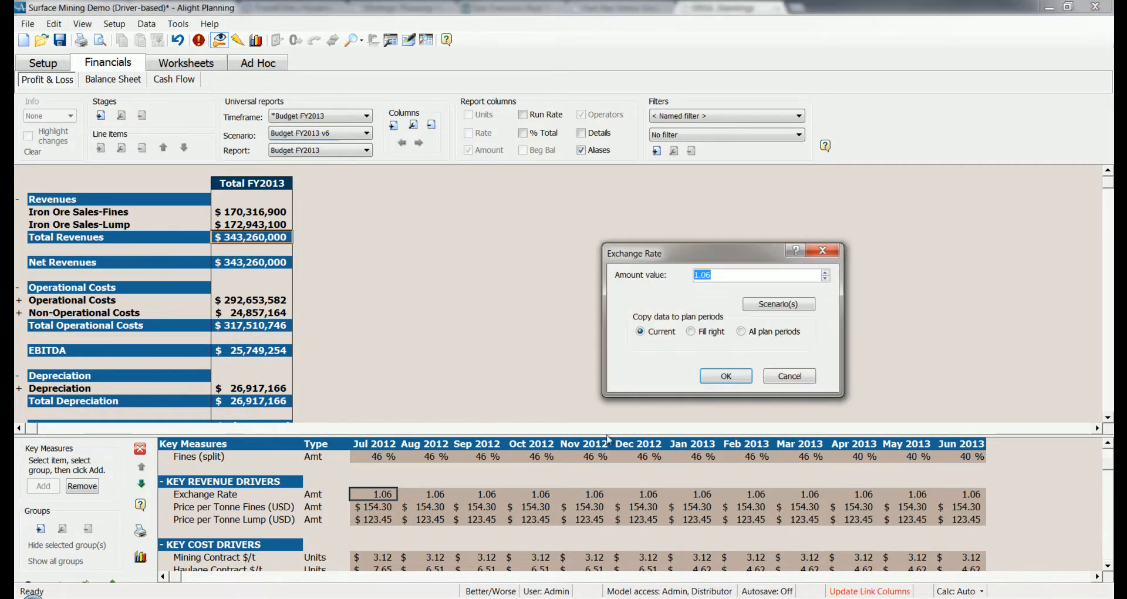
text(1.03)
click(707, 331)
click(729, 382)
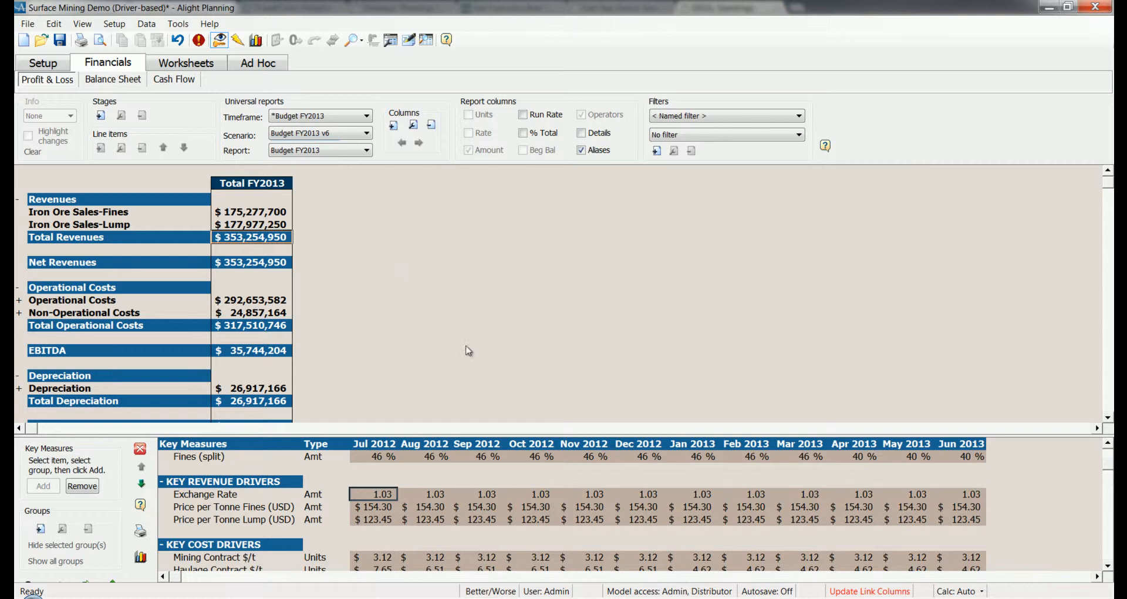
- Show the Scenario Analysis FY2013 report and compare the This FY2013, Base FY2013 and Variance revenue columns
click(347, 151)
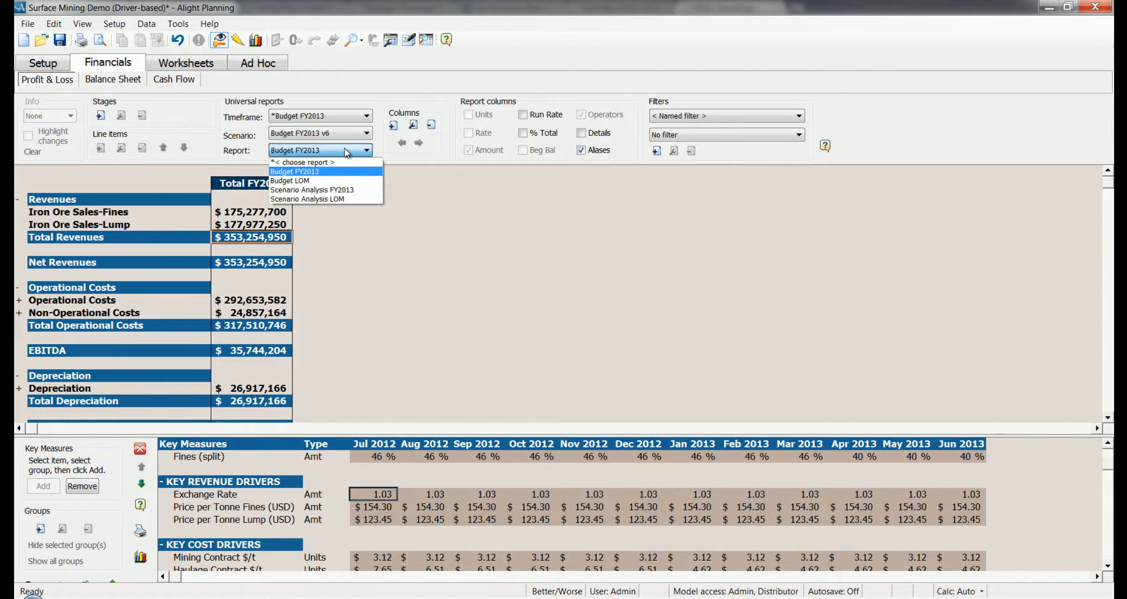
click(341, 191)
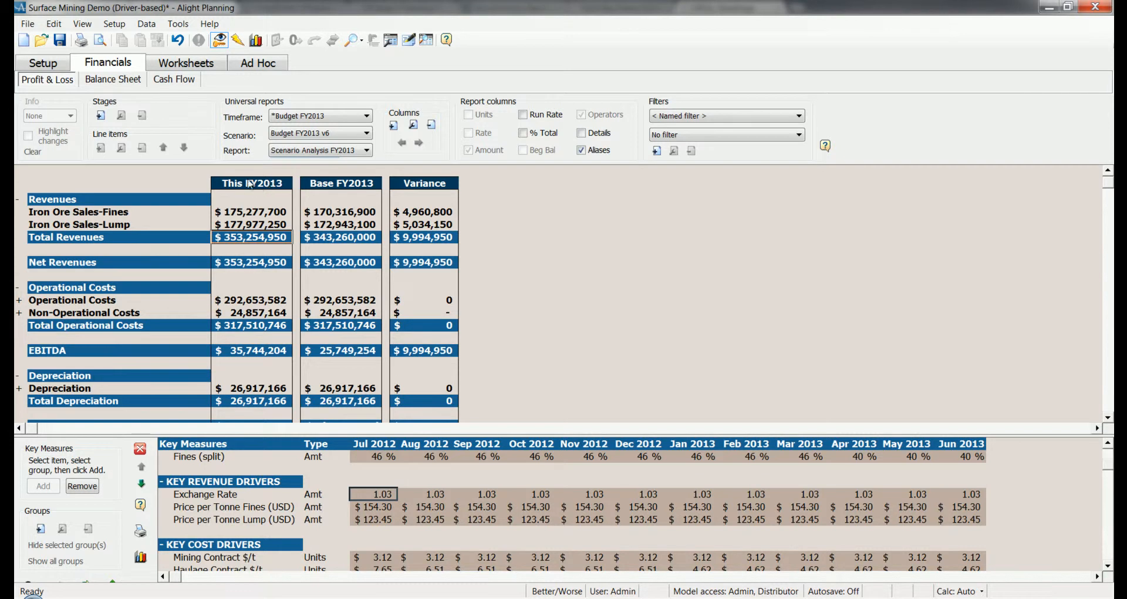
drag(248, 183, 253, 237)
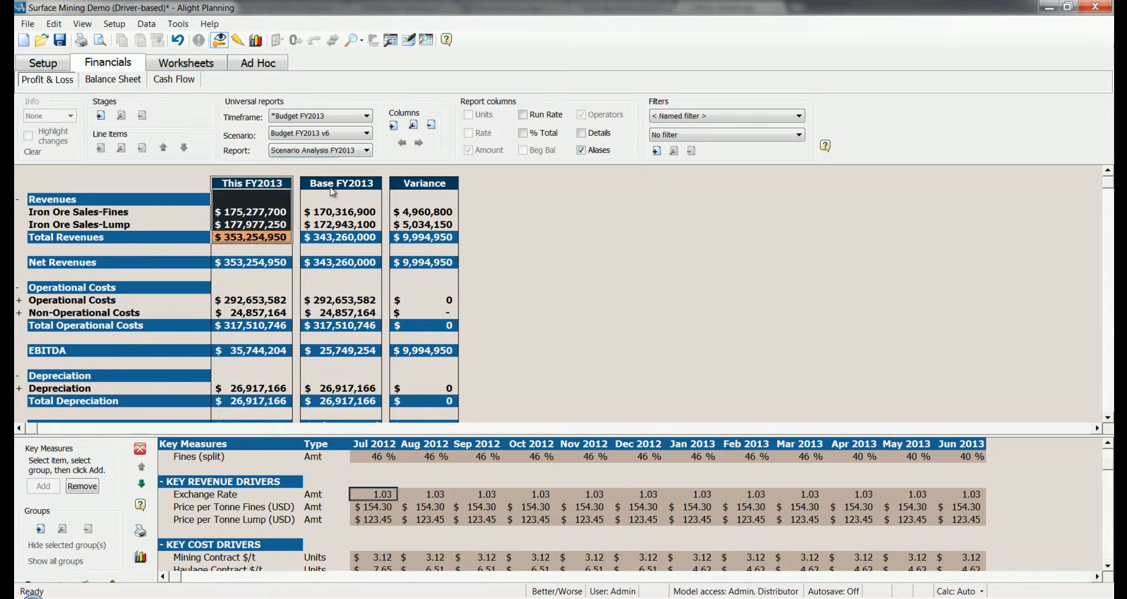
drag(332, 190, 338, 238)
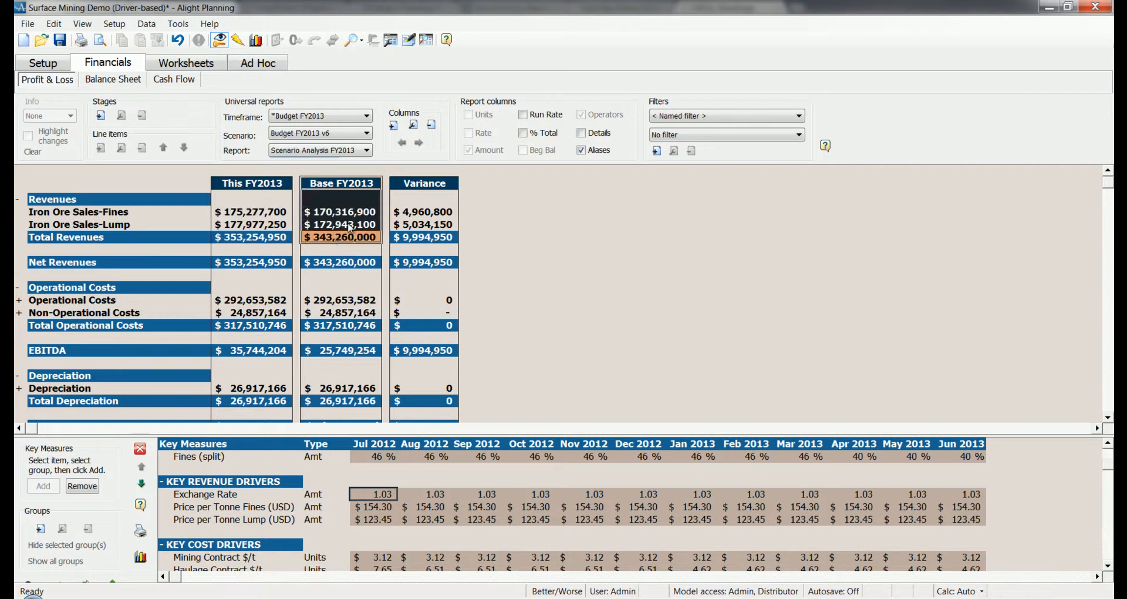
click(416, 203)
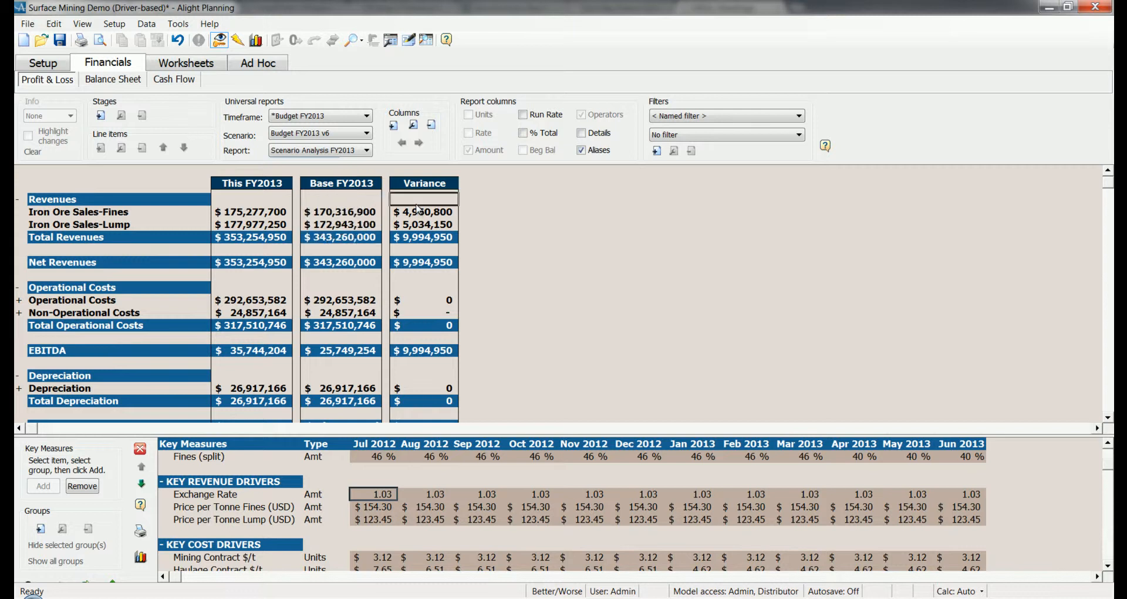
- Drill down from Iron Ore Sales-Fines in Profit & Loss to its 4005-Iron Ore Sales-Fines line in the Revenues worksheet
double_click(101, 215)
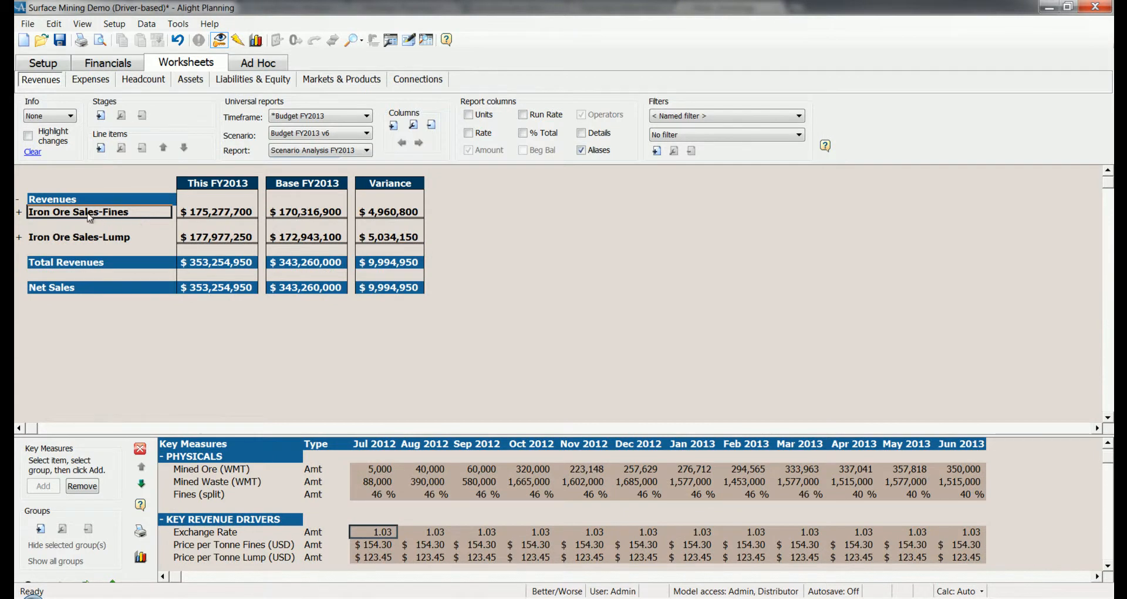
double_click(89, 215)
click(105, 224)
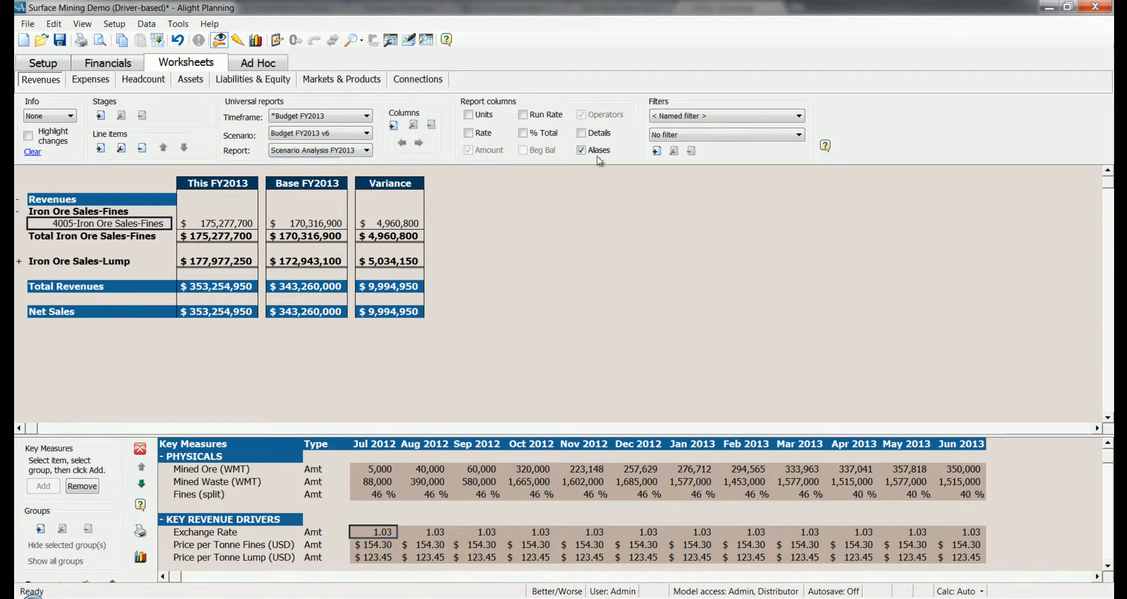
- Add the Units and Rate columns to the revenue comparison and examine the rate and units variances for 4005-Iron Ore Sales-Fines
click(469, 114)
click(468, 133)
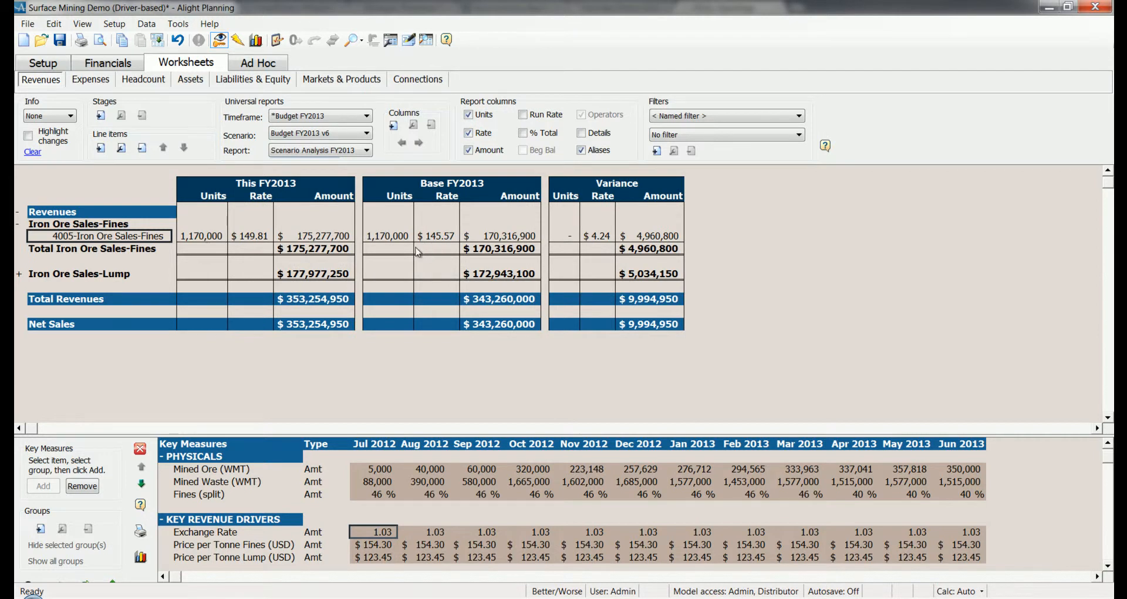
click(257, 237)
click(599, 240)
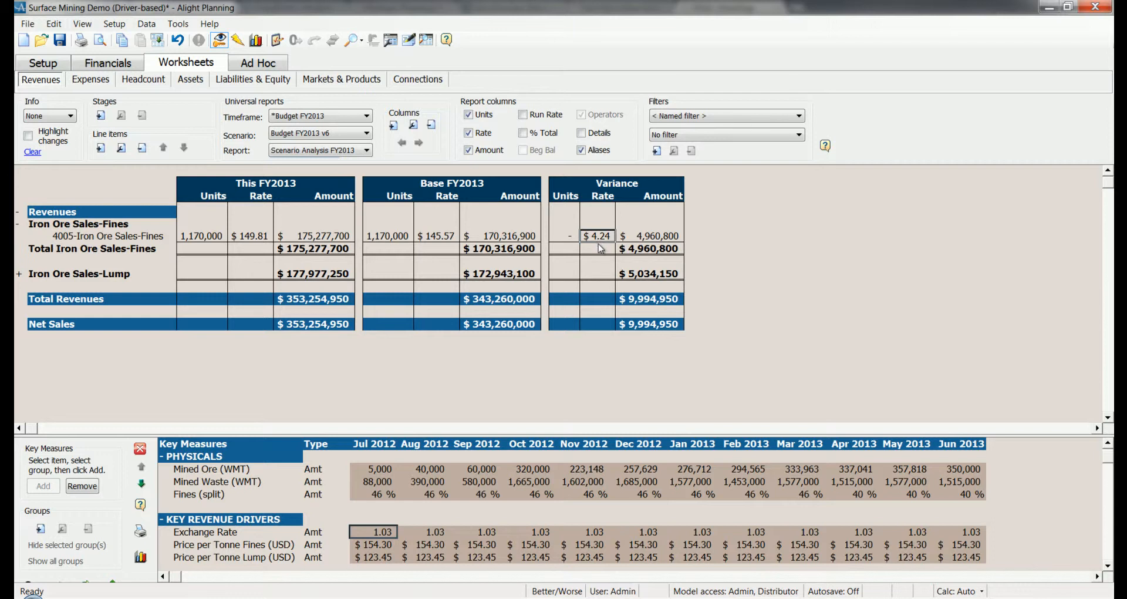
key(Left)
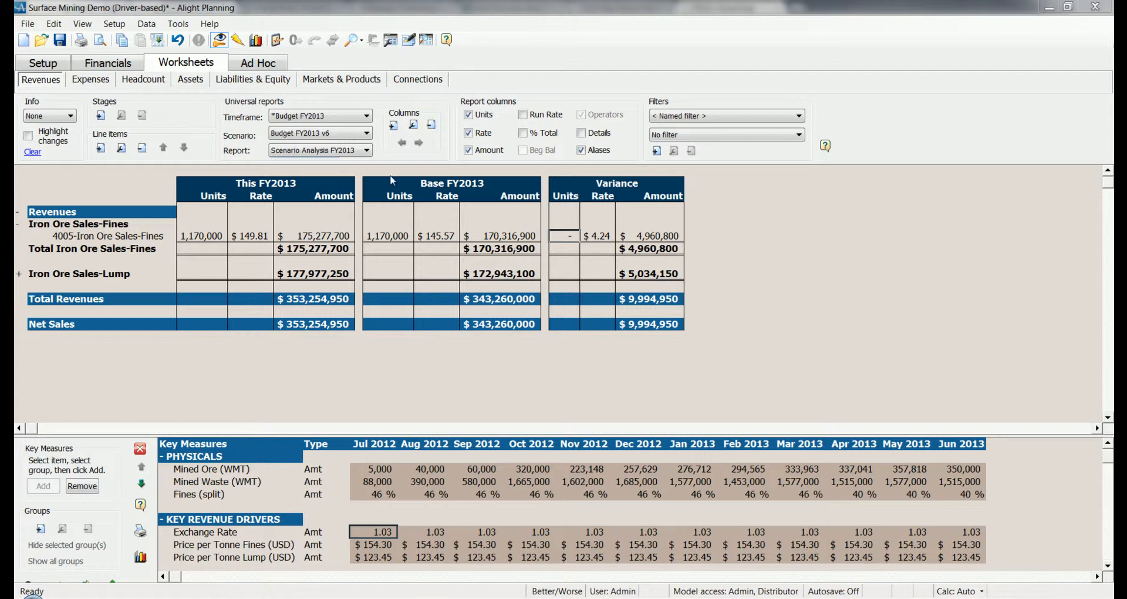
- Switch the timeframe to Forecast FY2013 Oct and show the Forecast FY2013 Oct report
click(326, 118)
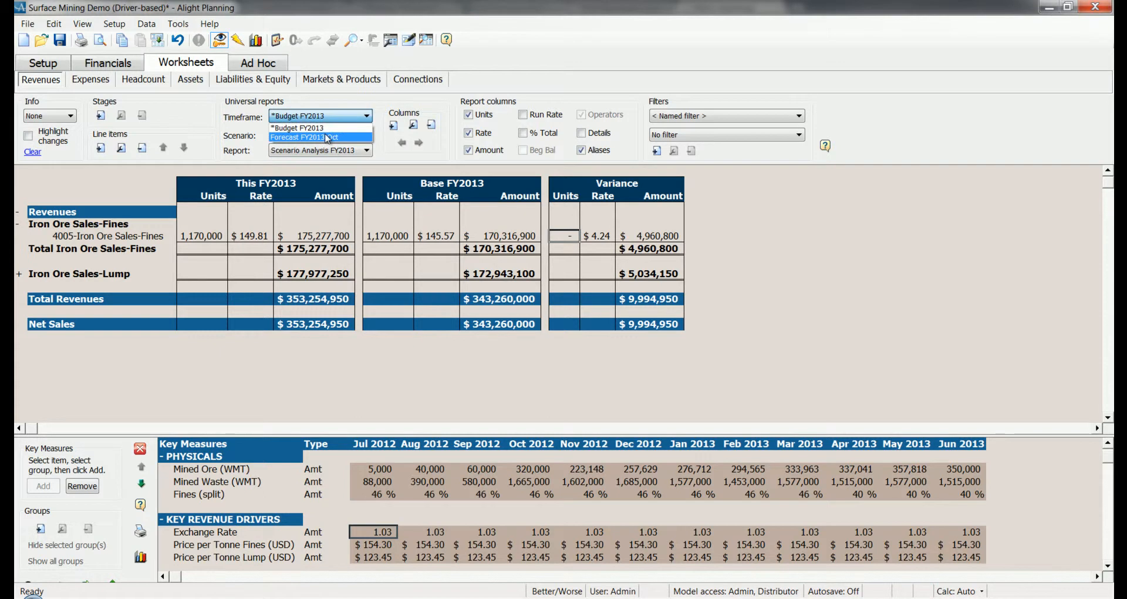
click(328, 137)
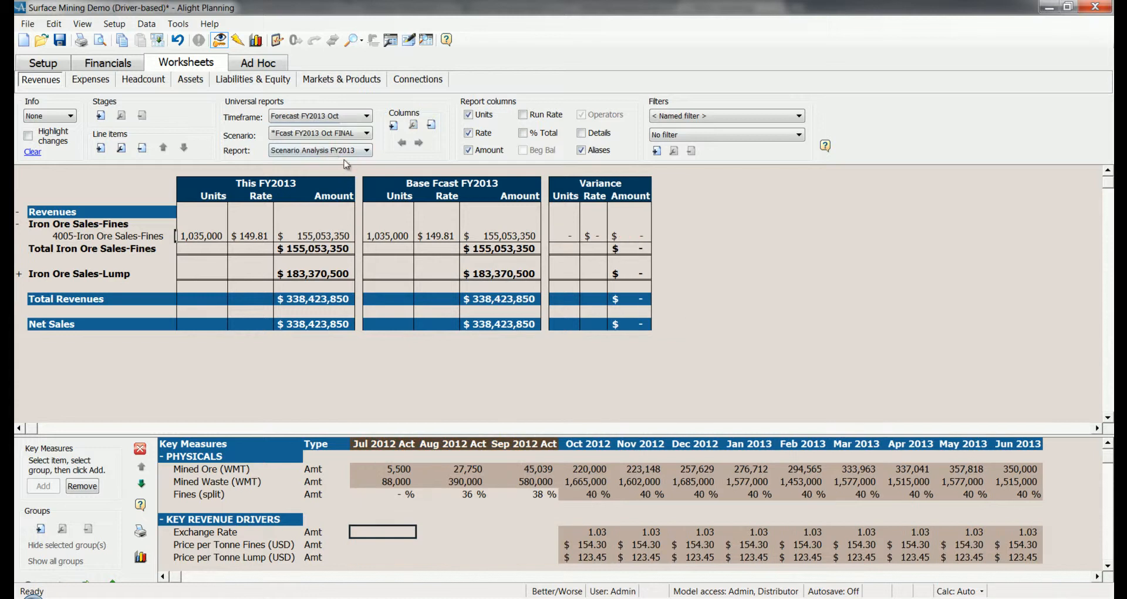
click(327, 151)
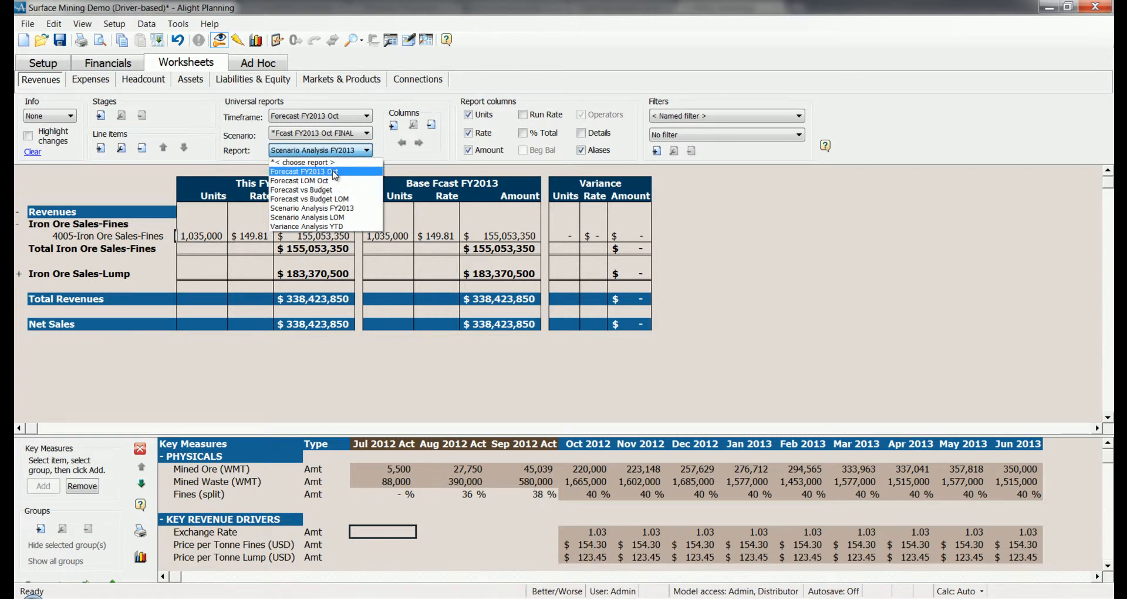
click(333, 172)
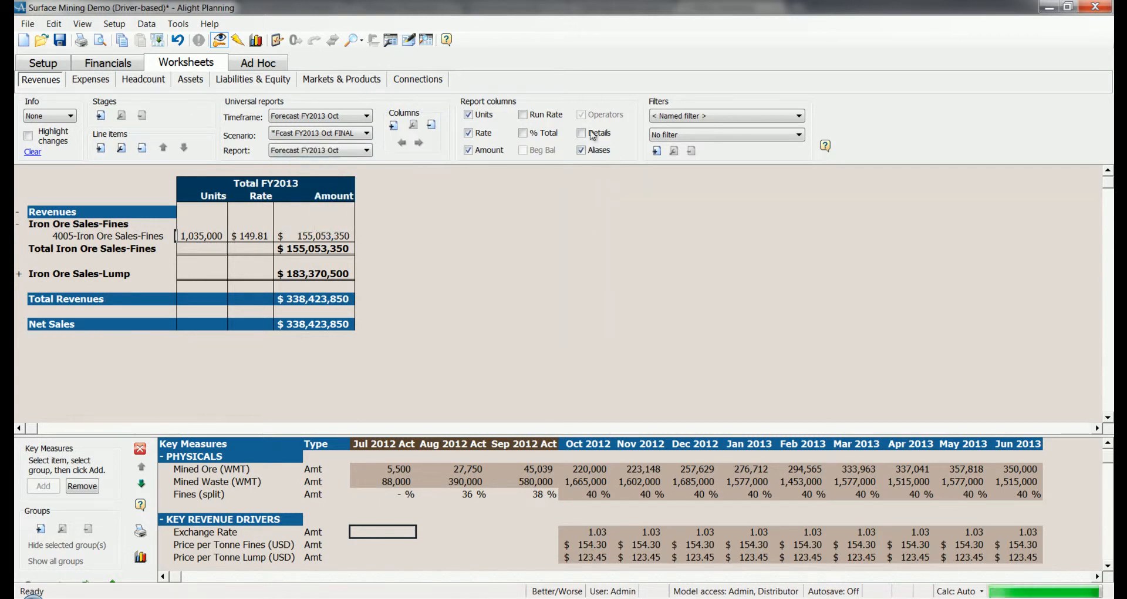
- Show the monthly details in the revenue forecast and hide the Units and Rate columns
click(581, 133)
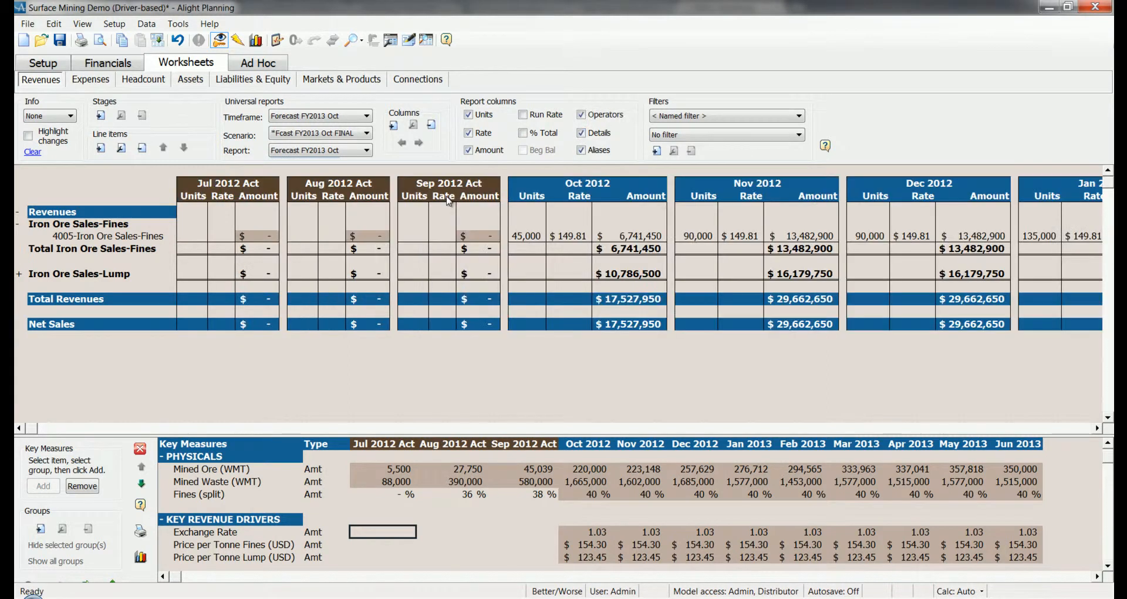
click(468, 115)
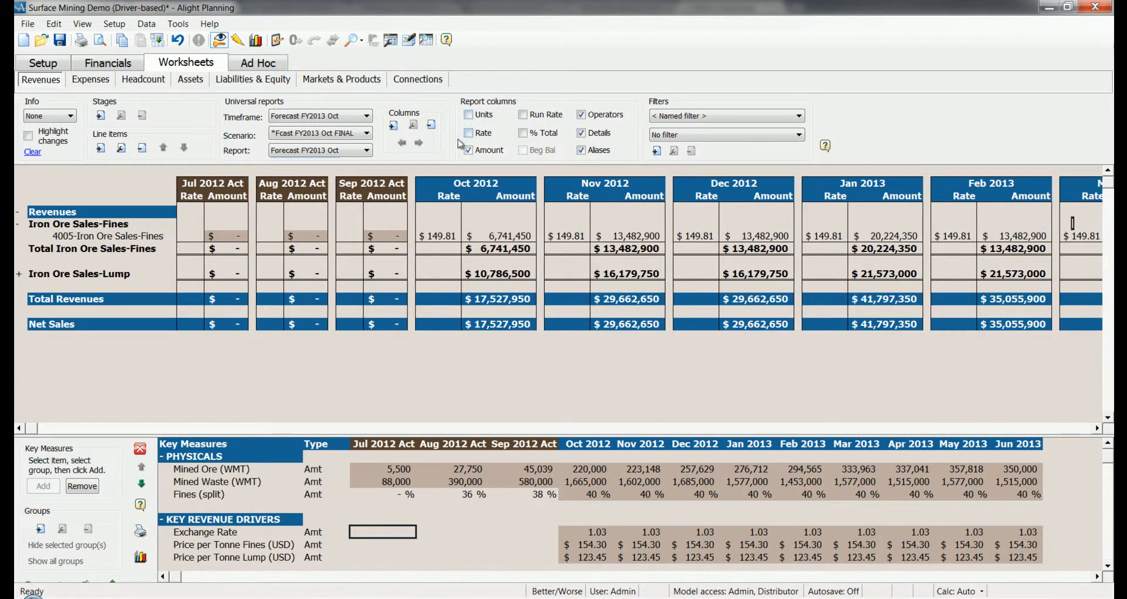
click(469, 133)
- Review the forecast Profit & Loss across the Jul to Sep 2012 actuals, the months from Oct 2012 and Total FY2013
click(108, 63)
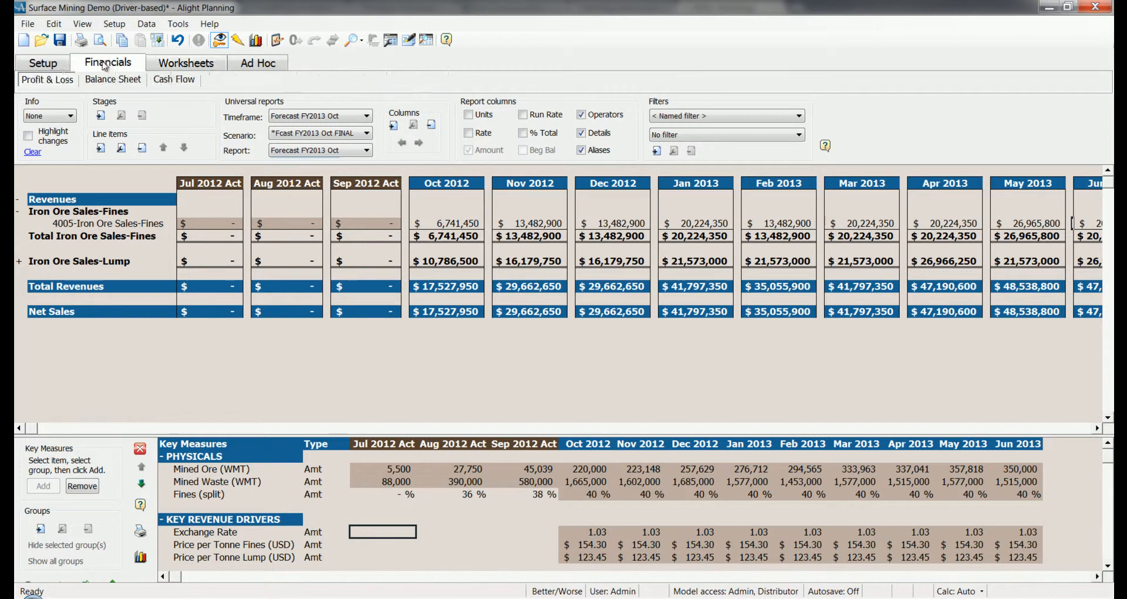
click(48, 80)
drag(249, 188, 405, 367)
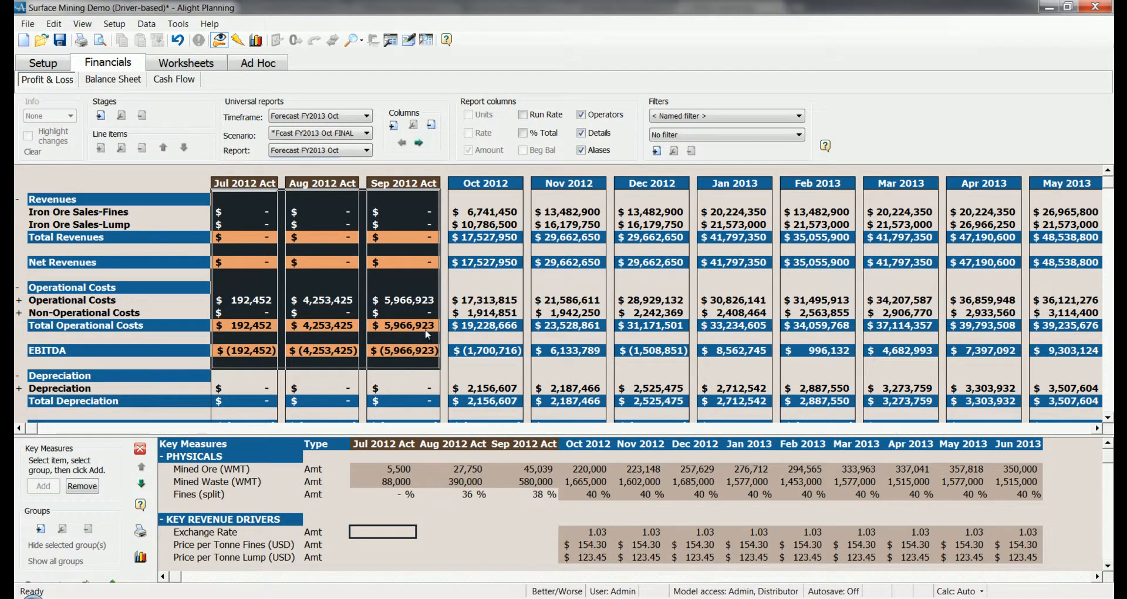
drag(493, 181, 822, 186)
click(1097, 428)
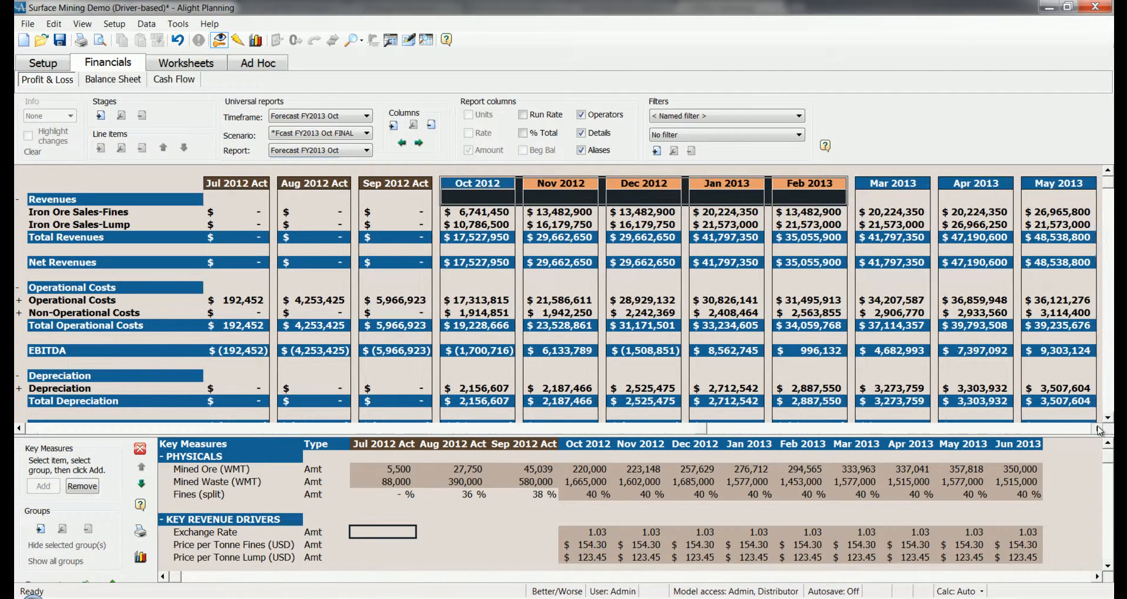
click(1097, 427)
click(1096, 427)
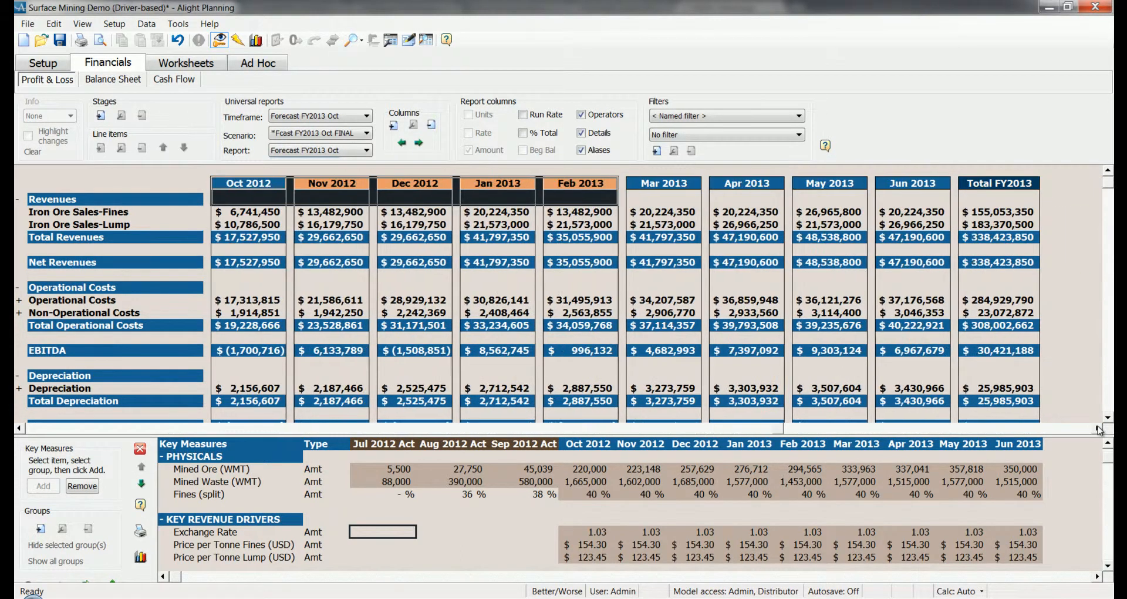
click(1001, 196)
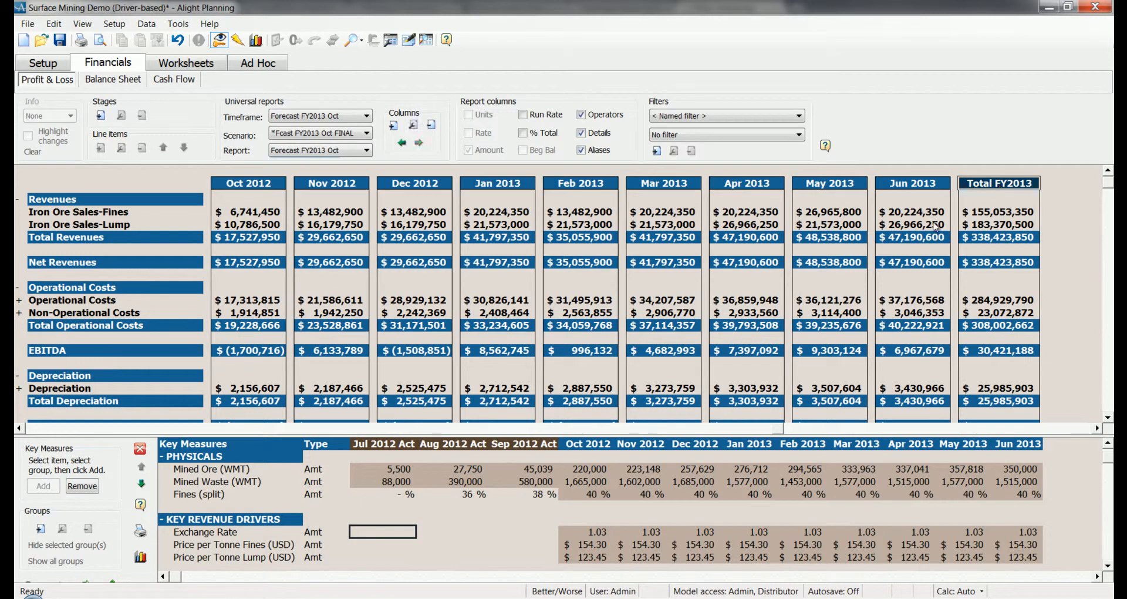
click(39, 428)
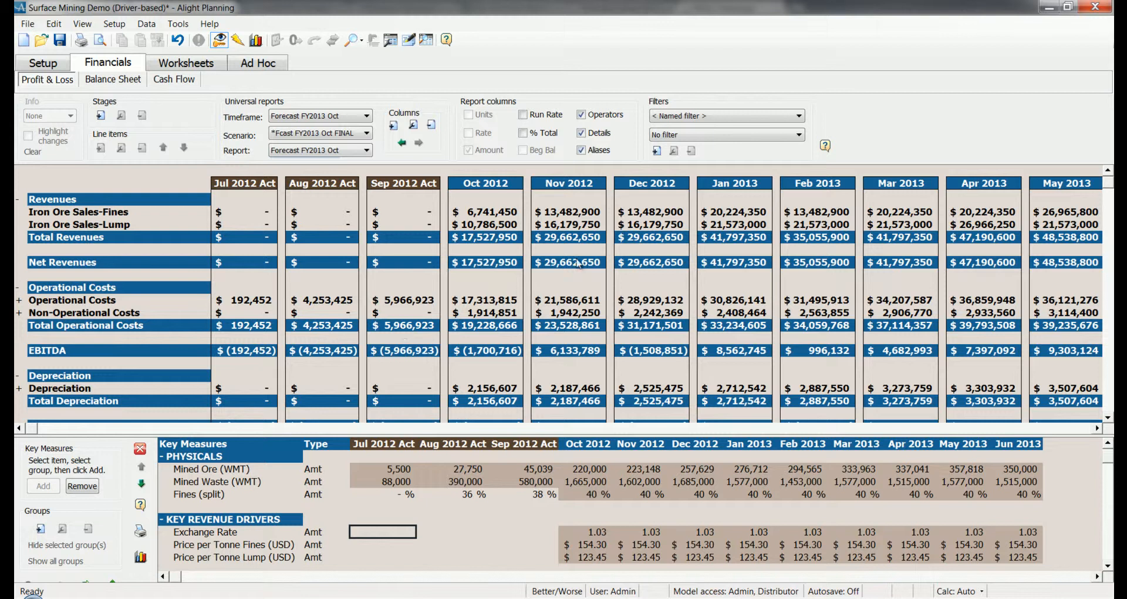
- Hide the monthly details in Profit & Loss and show the Forecast vs Budget report
click(591, 130)
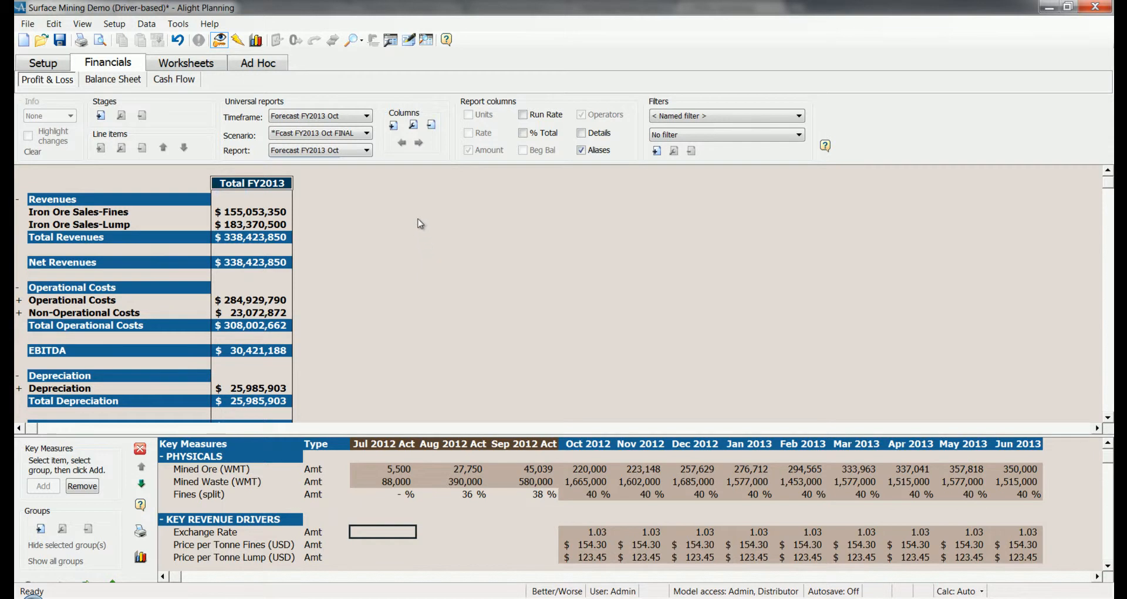
click(311, 151)
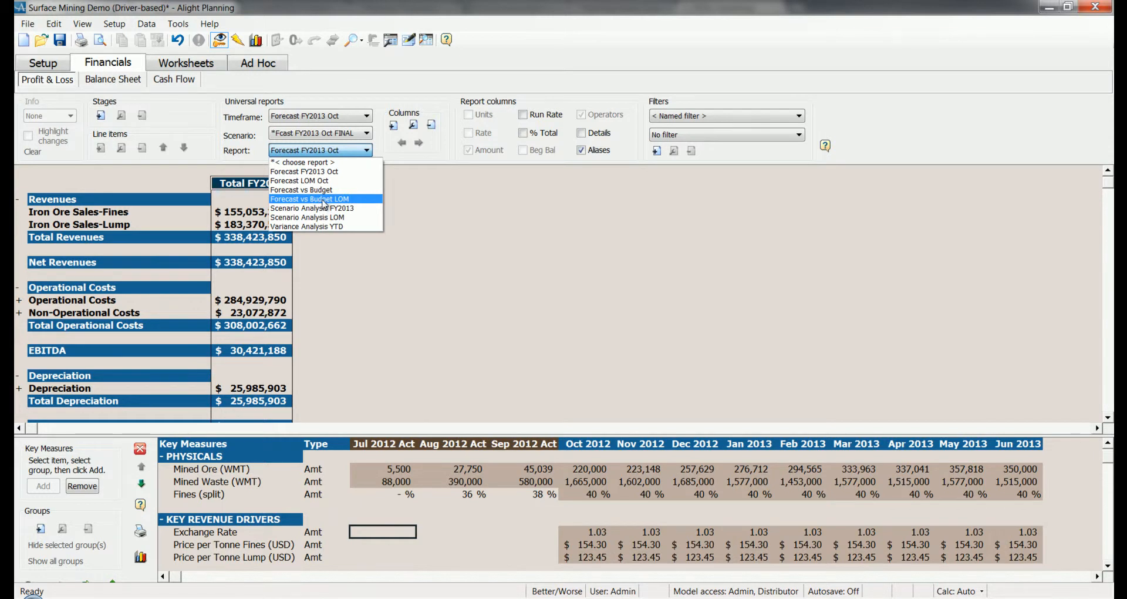
click(324, 199)
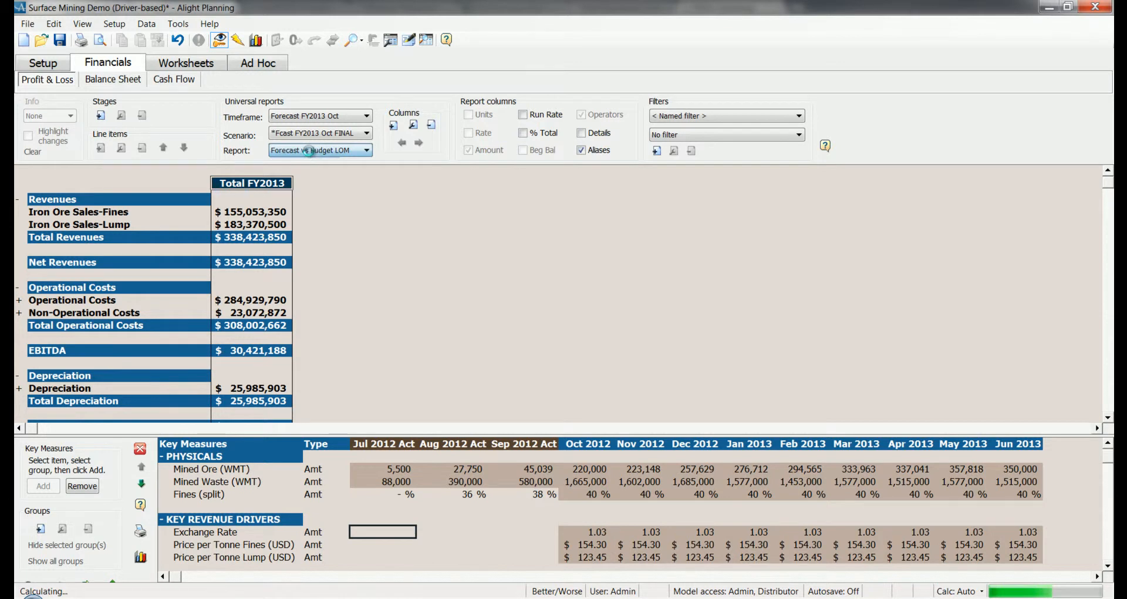
click(314, 152)
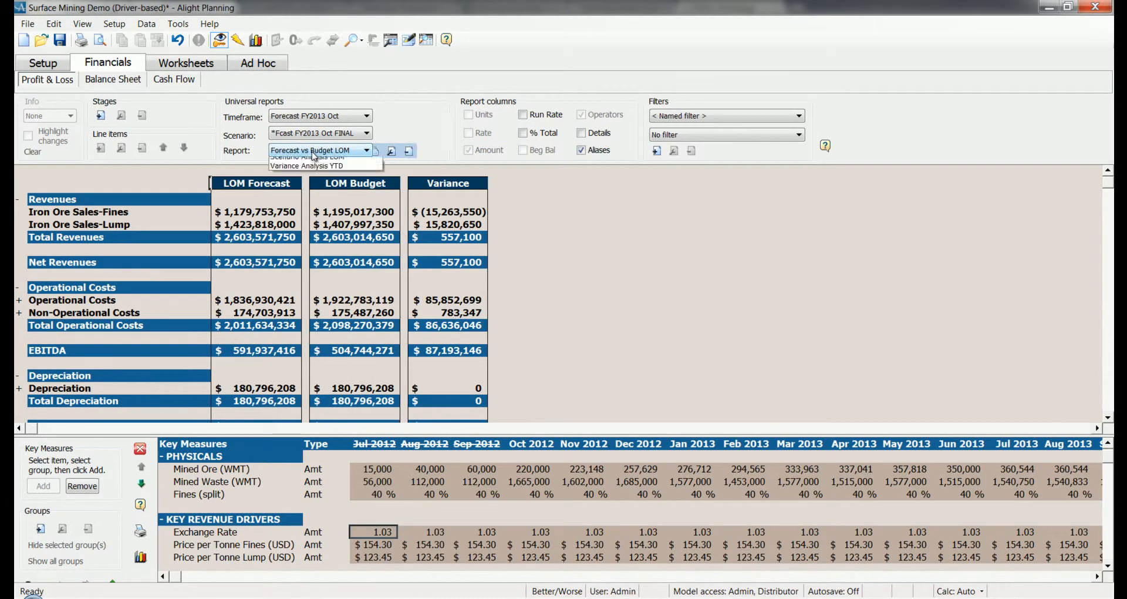
click(311, 185)
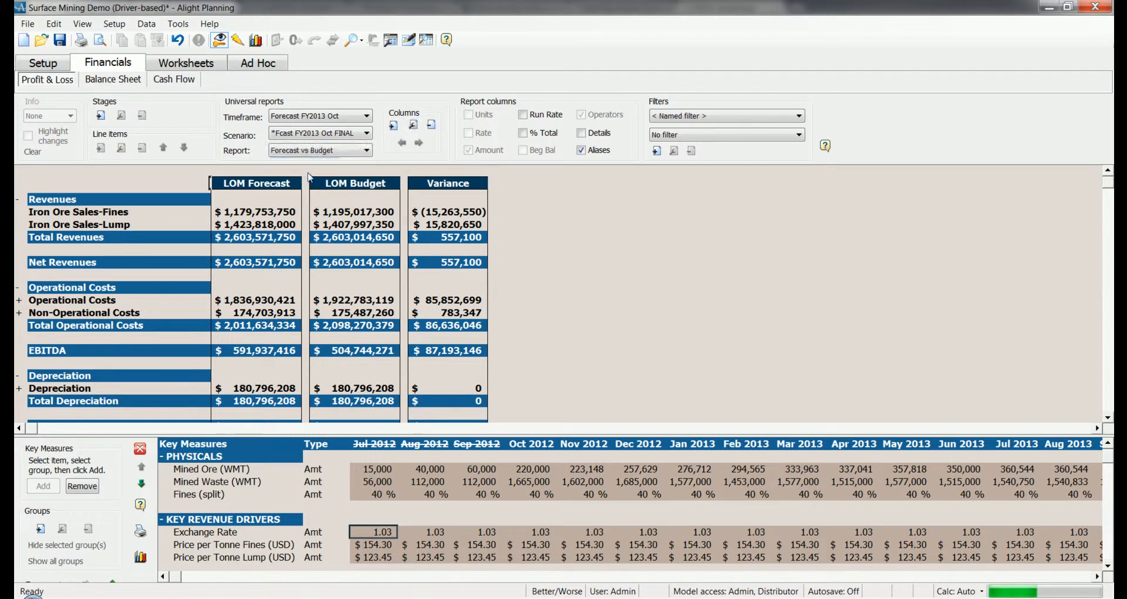
- Show the Forecast LOM Oct report and review the FY2013 to FY2017 and Total LOM columns
mouse_move(348, 153)
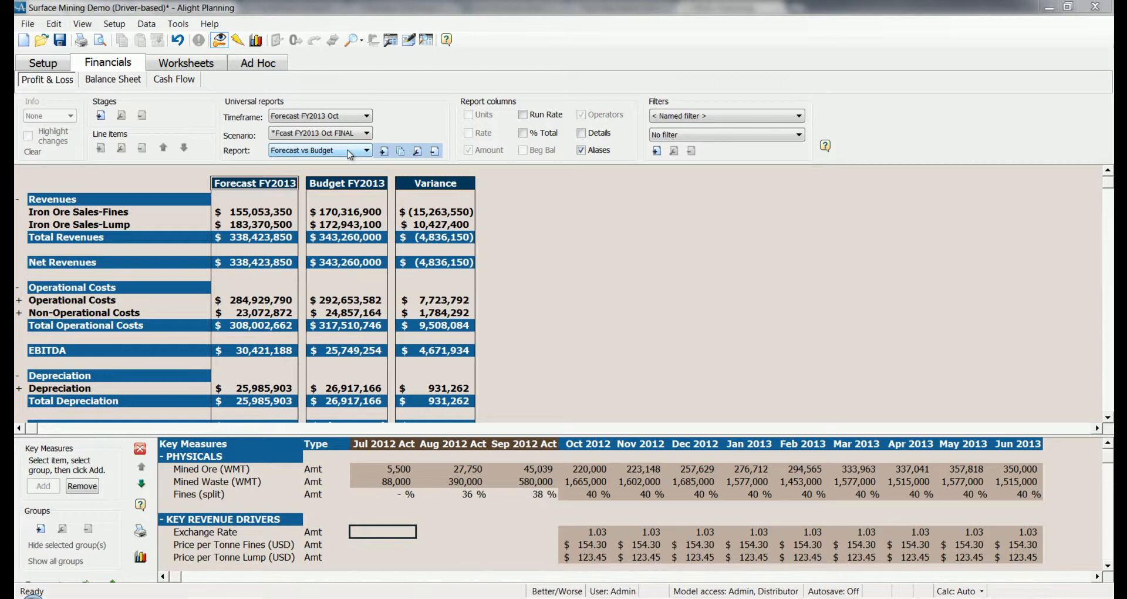
click(350, 154)
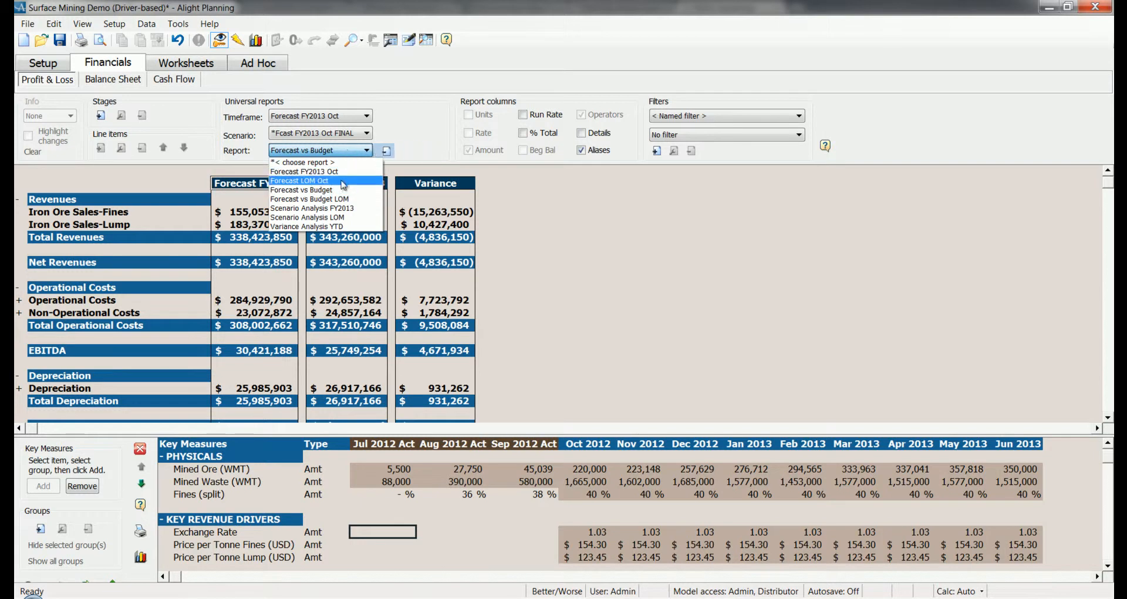
click(343, 181)
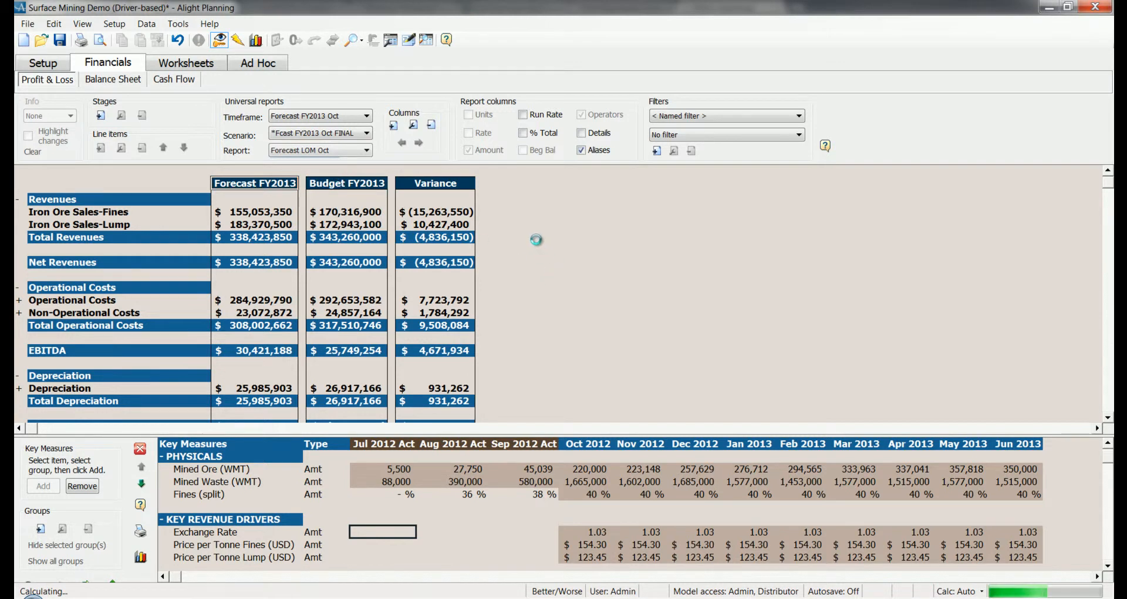
drag(270, 184, 704, 185)
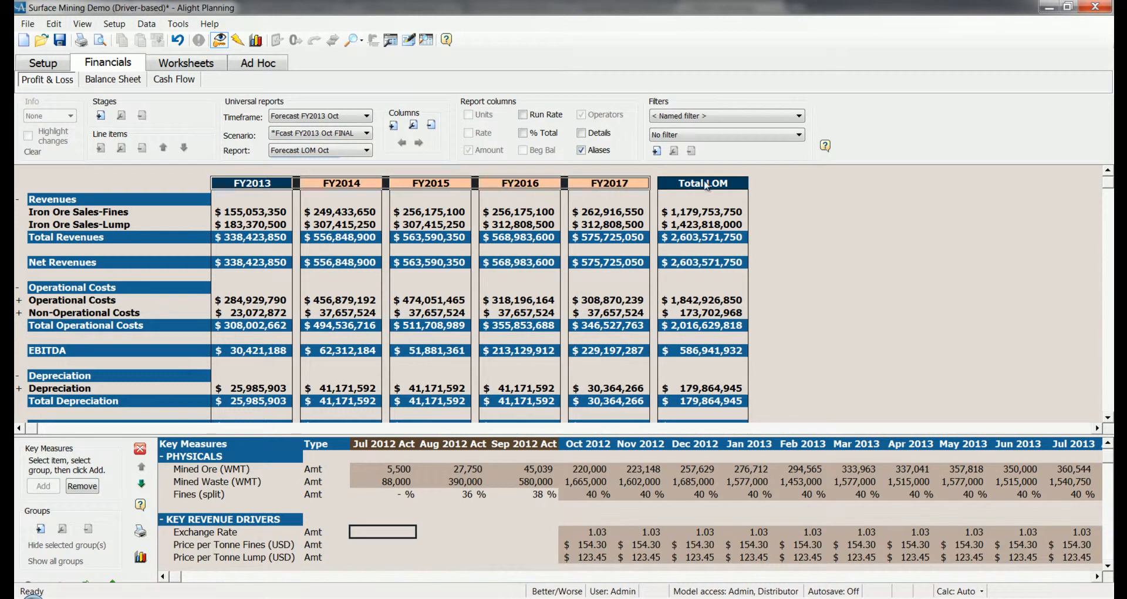
click(704, 185)
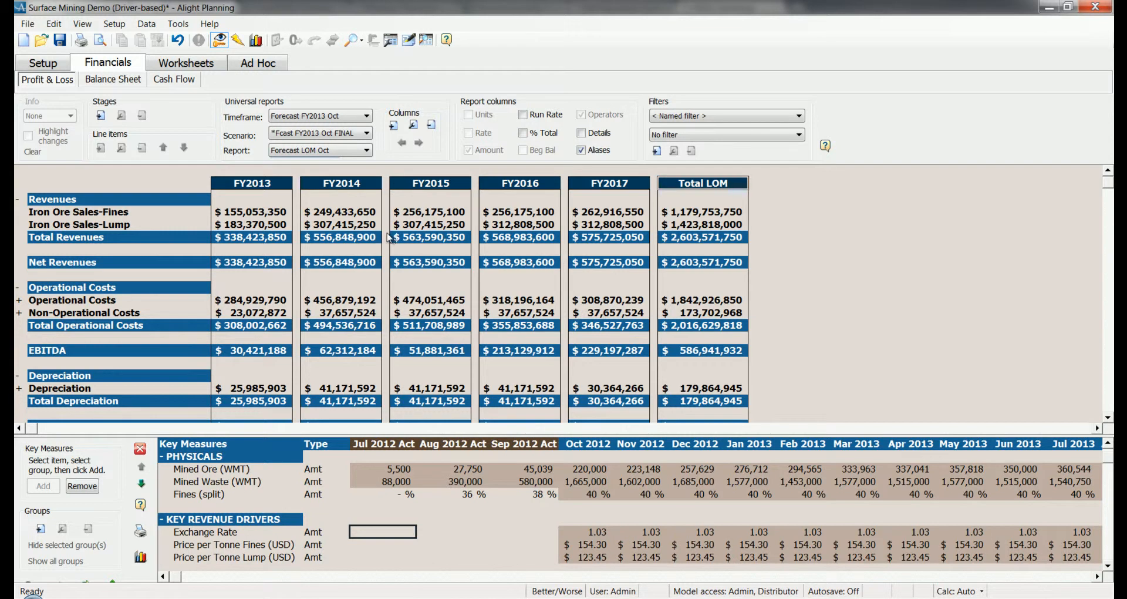
- Show the Forecast vs Budget LOM report and select the LOM Budget amount for Iron Ore Sales-Fines
click(355, 151)
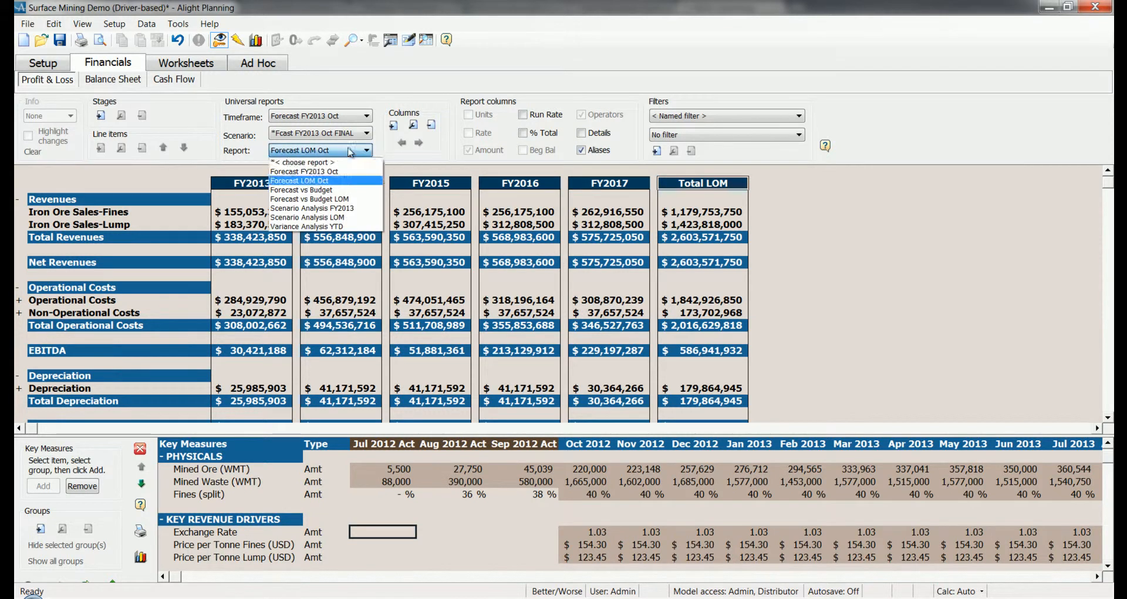
click(355, 200)
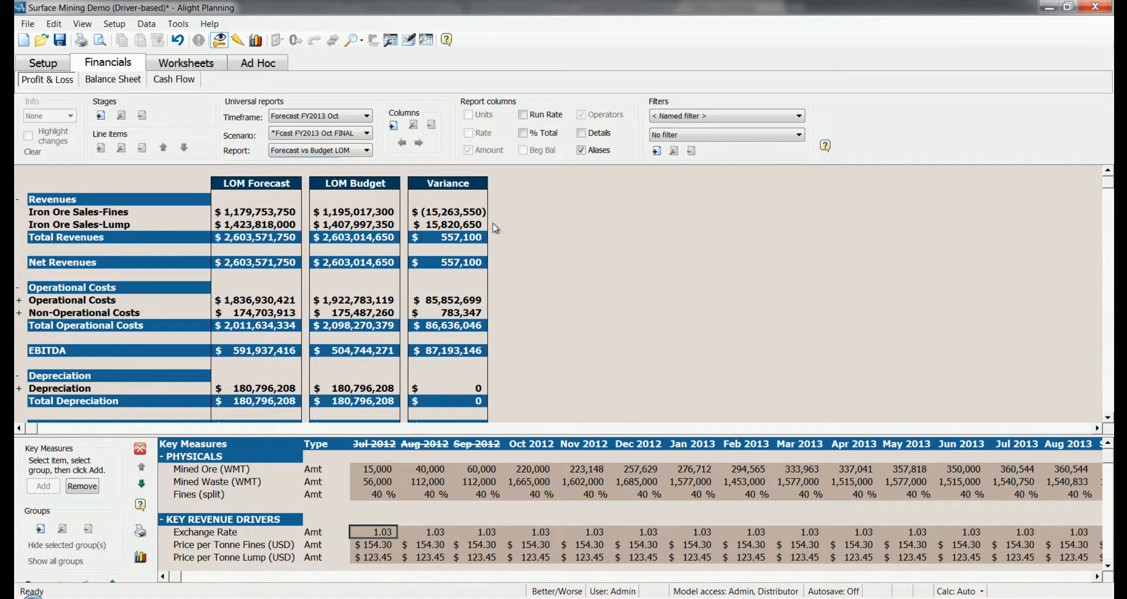
click(363, 215)
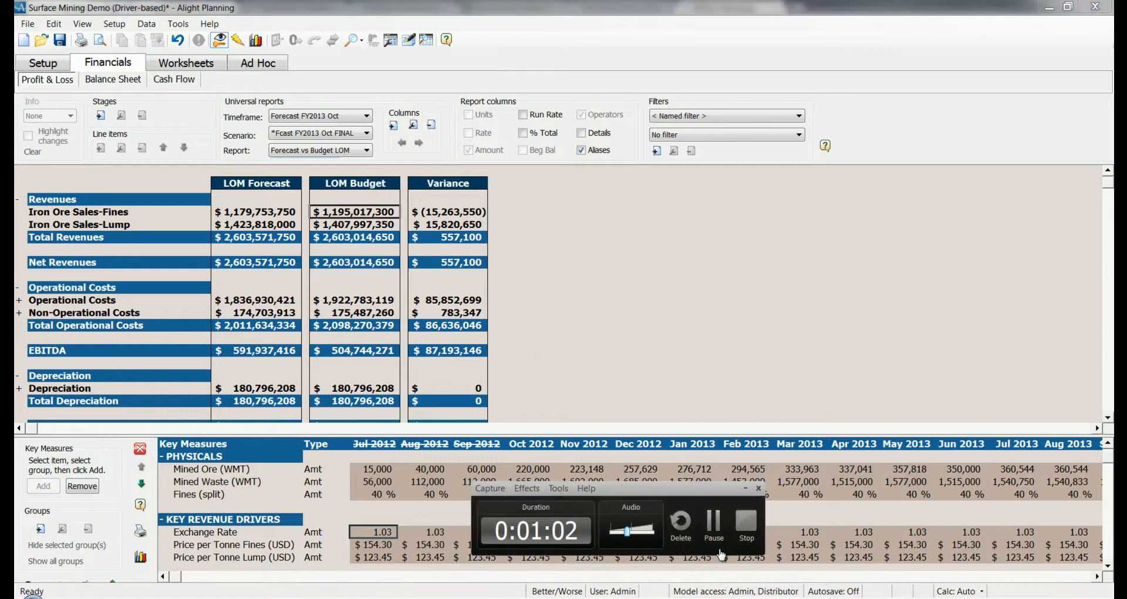